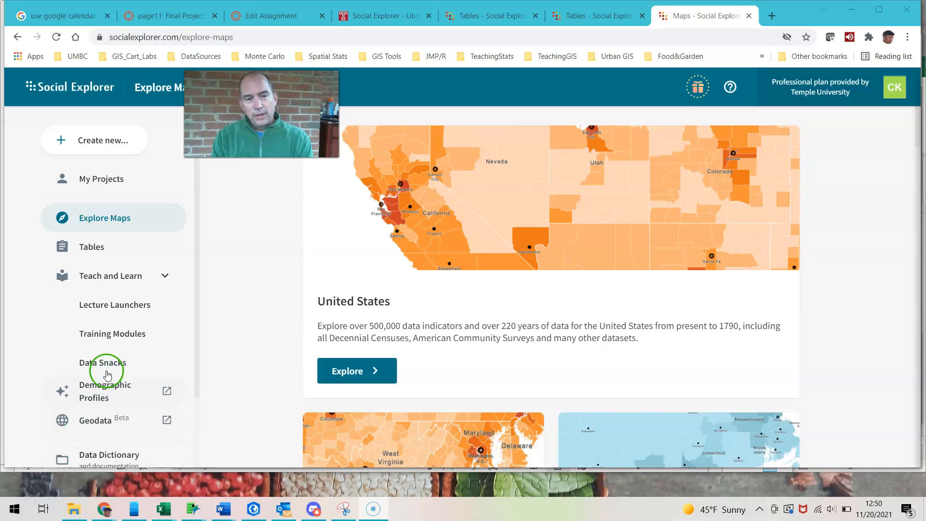
Begin a table report for the American Community Survey (ACS) 2015–2019 (5-Year Estimates)
click(95, 248)
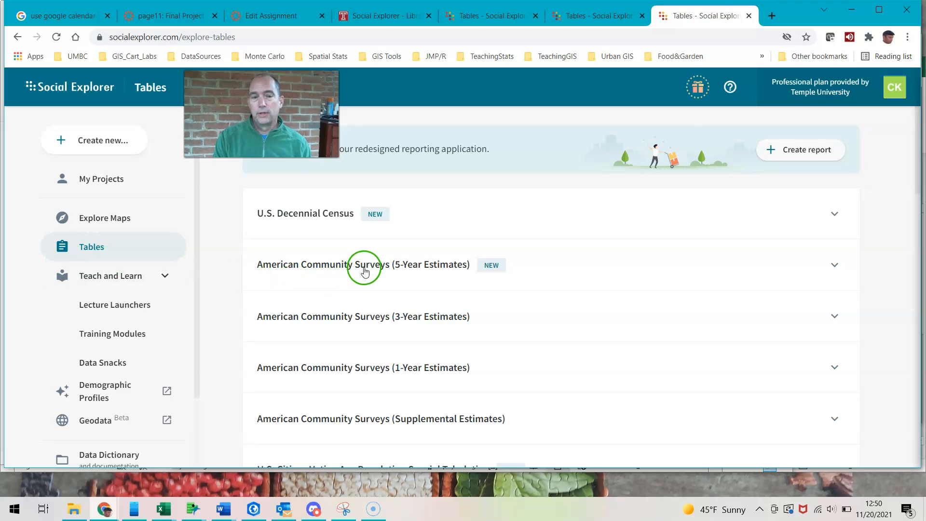
click(300, 268)
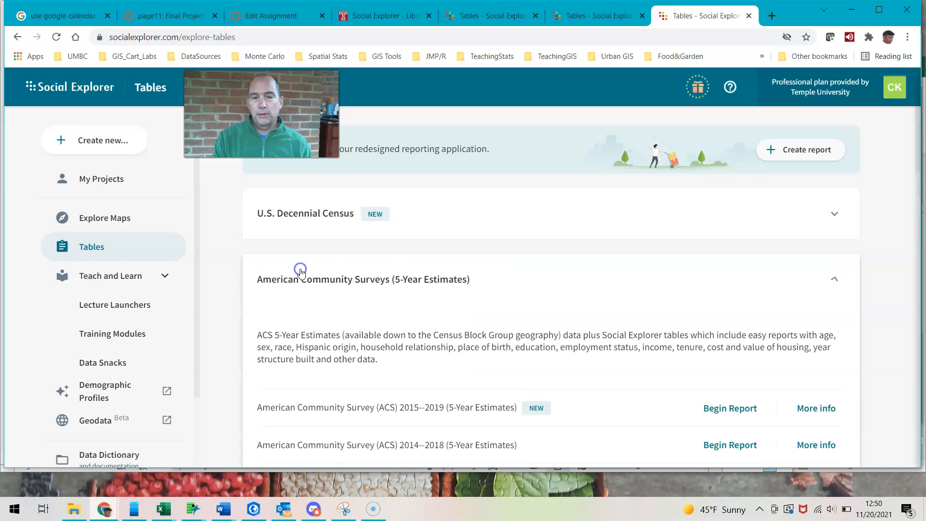
click(727, 414)
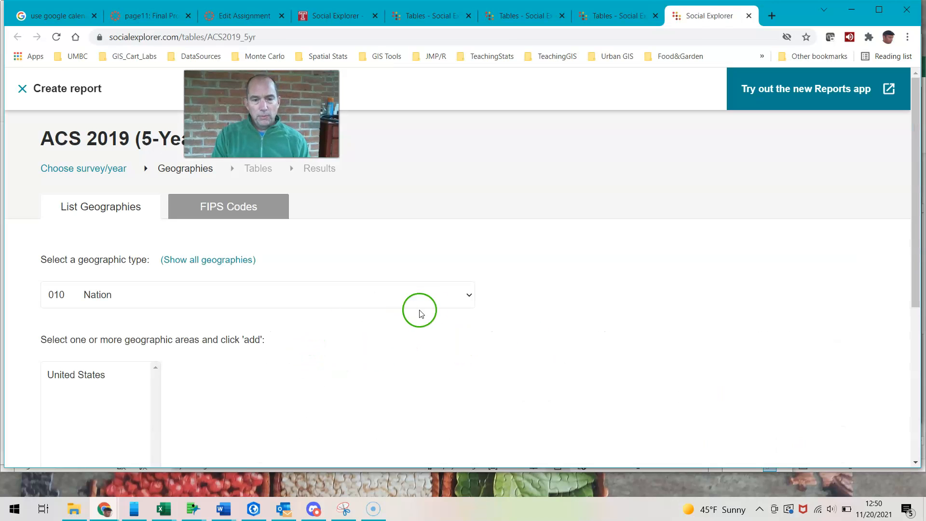
Set the geographic type to 040 State, add All states to the geography selections, and proceed to the tables
click(469, 295)
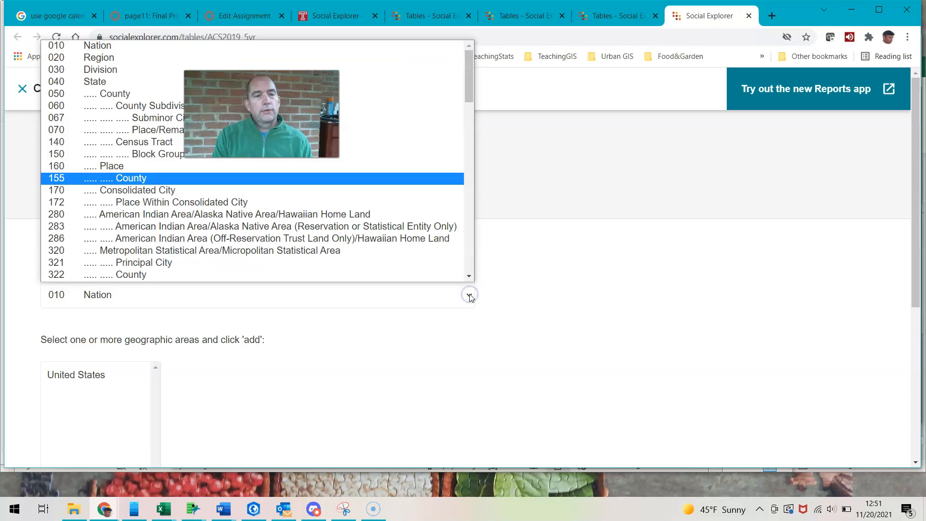
click(46, 83)
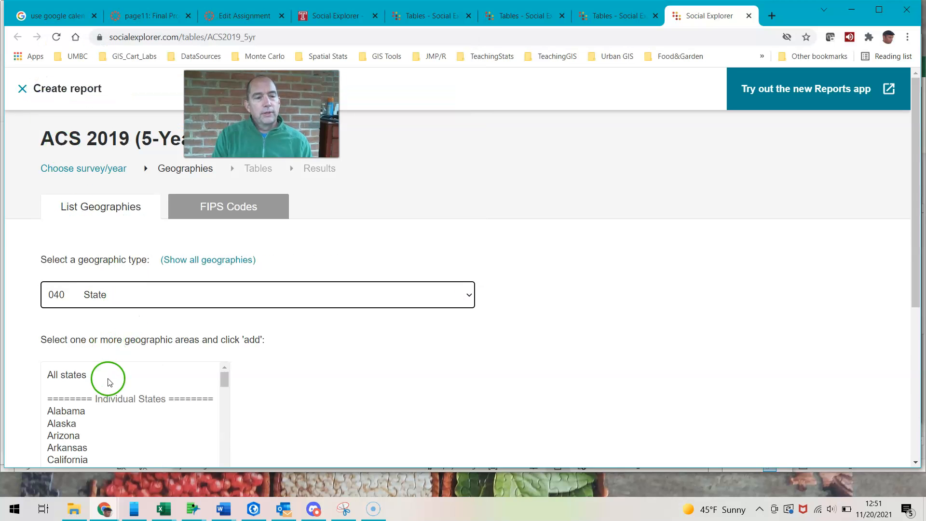
click(75, 375)
scroll(343, 359, down, 5)
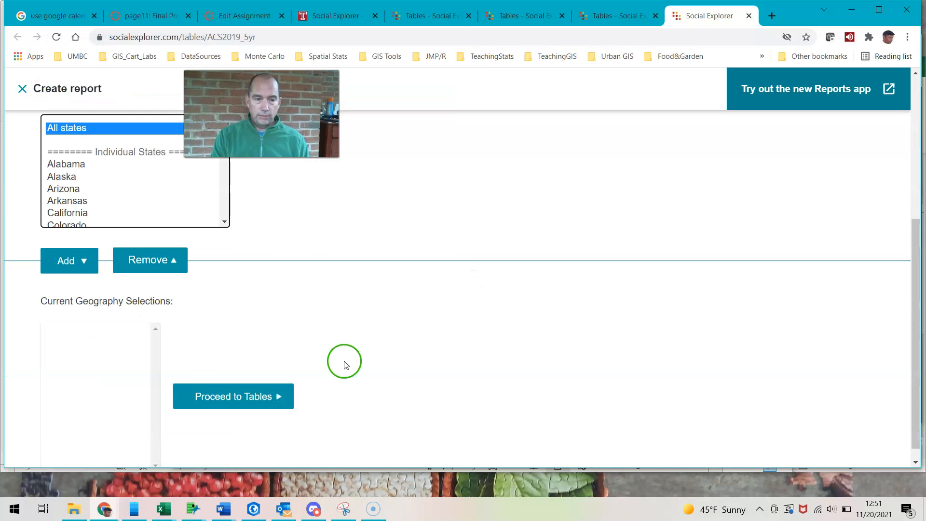
click(88, 260)
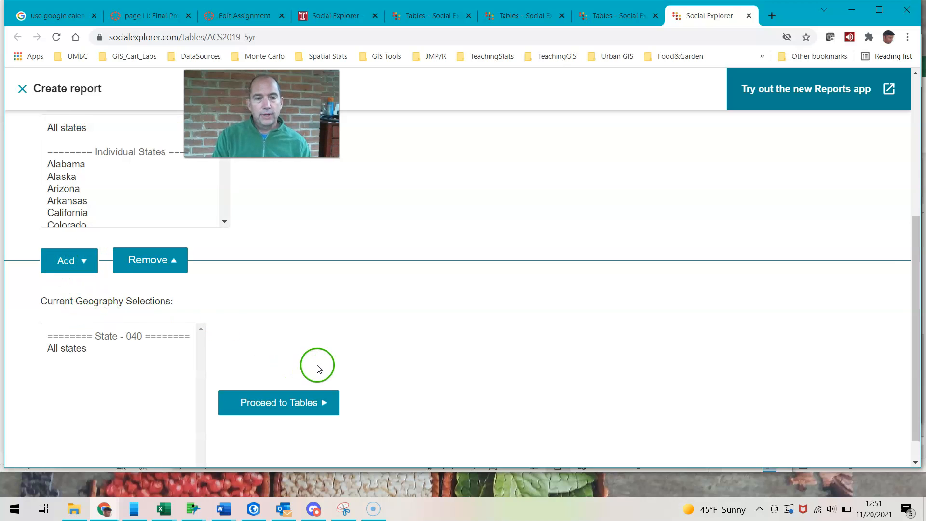
scroll(289, 369, down, 1)
click(287, 372)
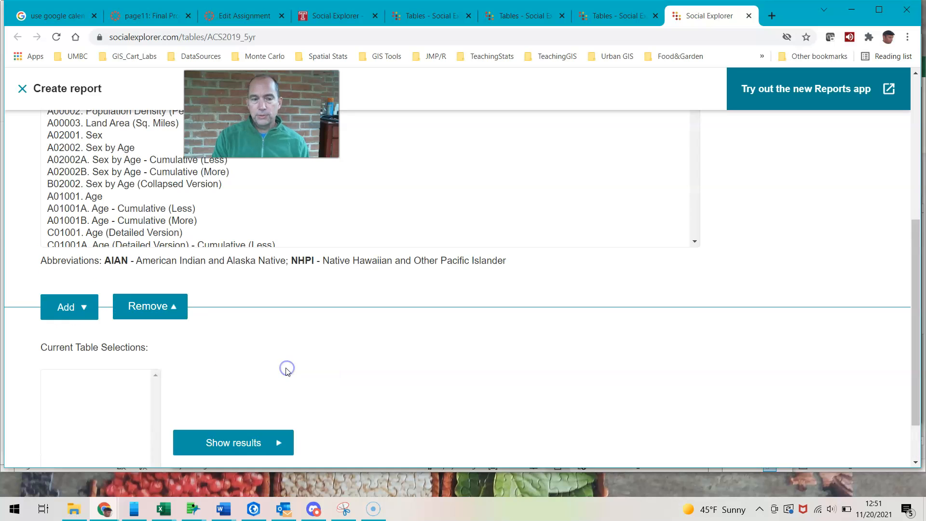
Search the tables by keyword for "population density" and add A00002. Population Density (Per Sq. Mile) to the table selections
scroll(372, 244, down, 1)
scroll(372, 244, up, 2)
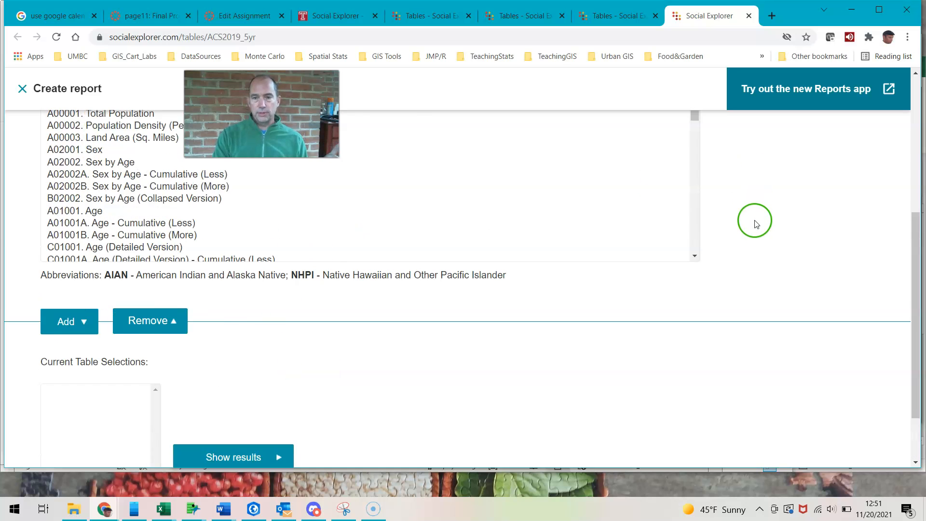
scroll(728, 209, up, 5)
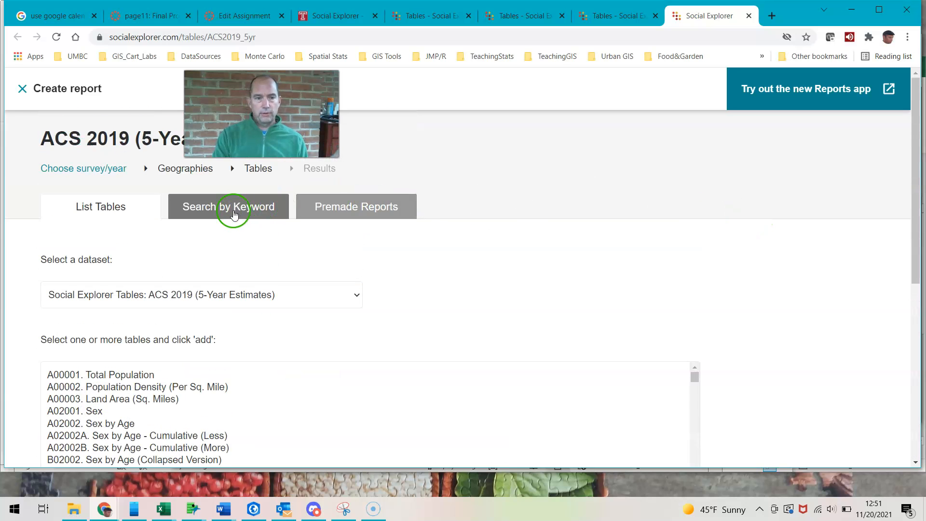
click(233, 213)
click(134, 298)
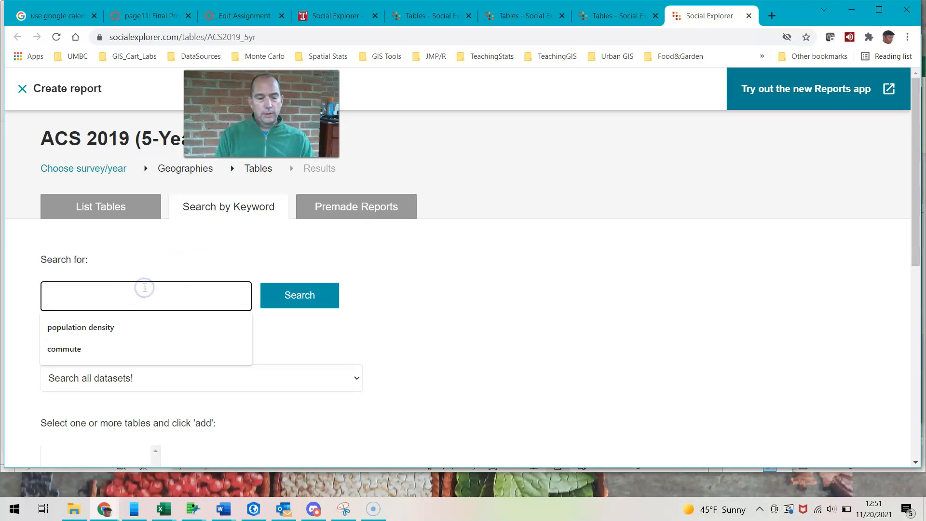
text(population density)
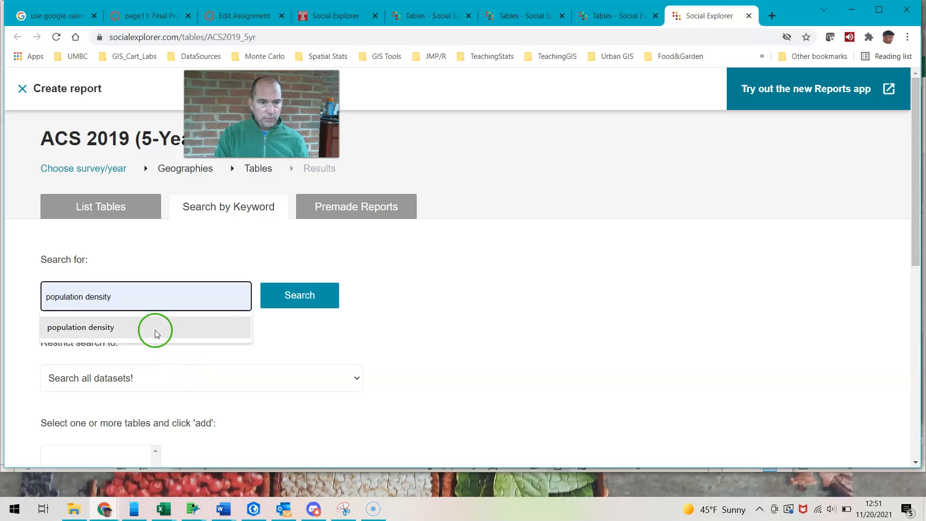
click(154, 326)
click(296, 285)
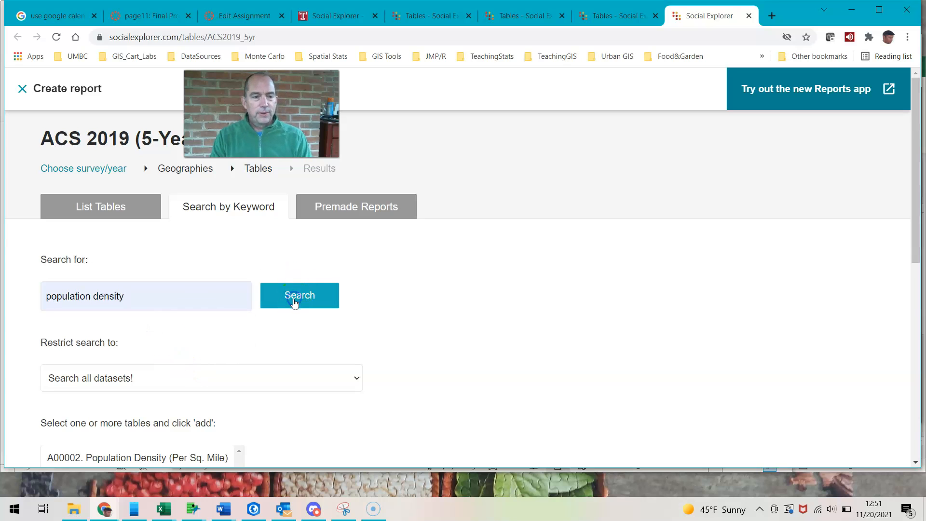
scroll(221, 355, down, 3)
click(138, 276)
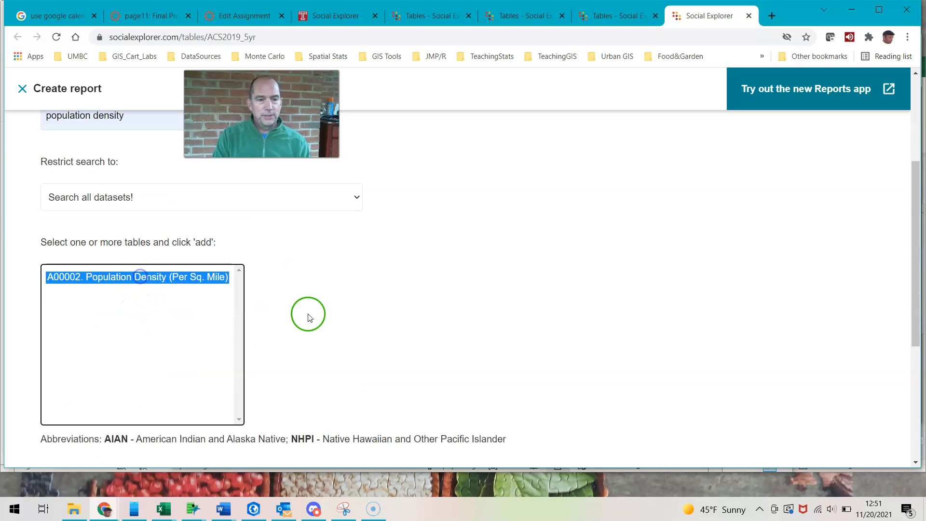
scroll(336, 319, down, 3)
click(82, 311)
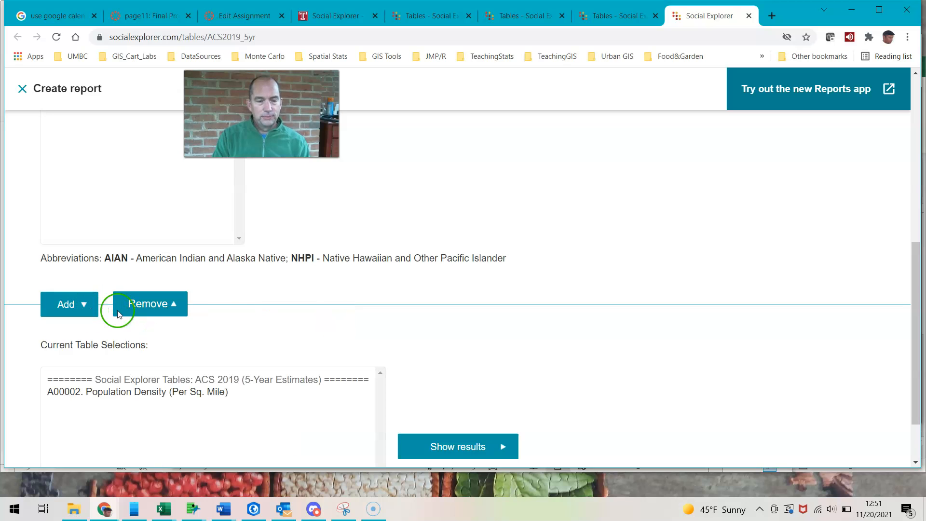
Search the tables by keyword for "commute" and add A09003. Average Commute to Work (In Min) to the table selections
scroll(293, 328, up, 6)
drag(178, 298, 2, 308)
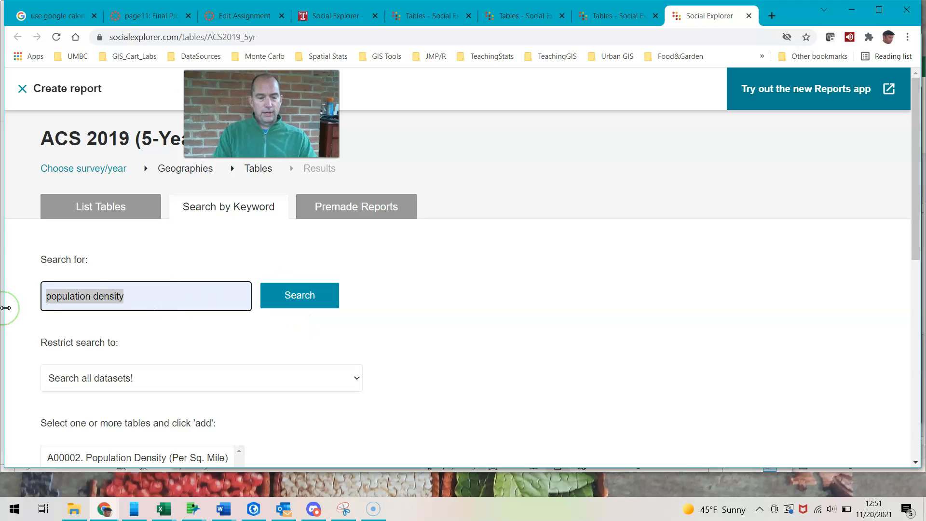
text(commute)
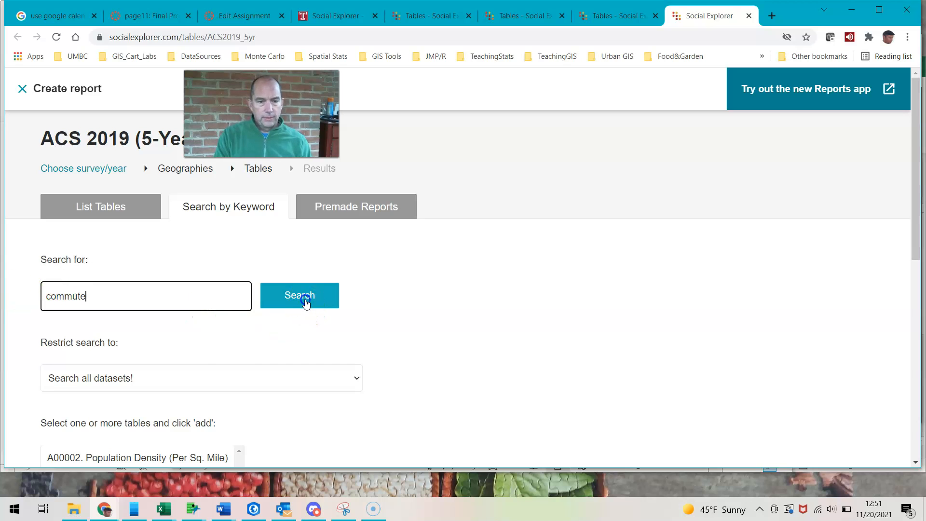
click(304, 300)
click(159, 453)
click(246, 384)
scroll(247, 384, down, 2)
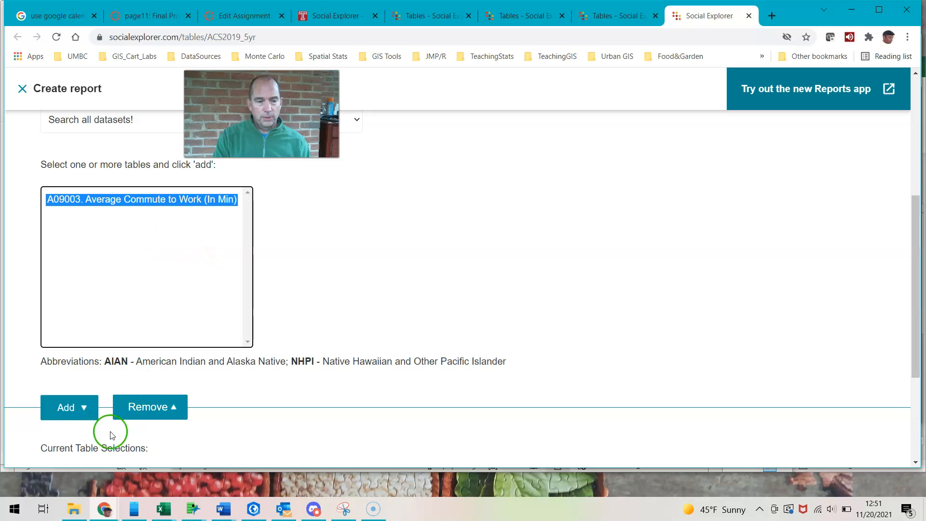
click(68, 417)
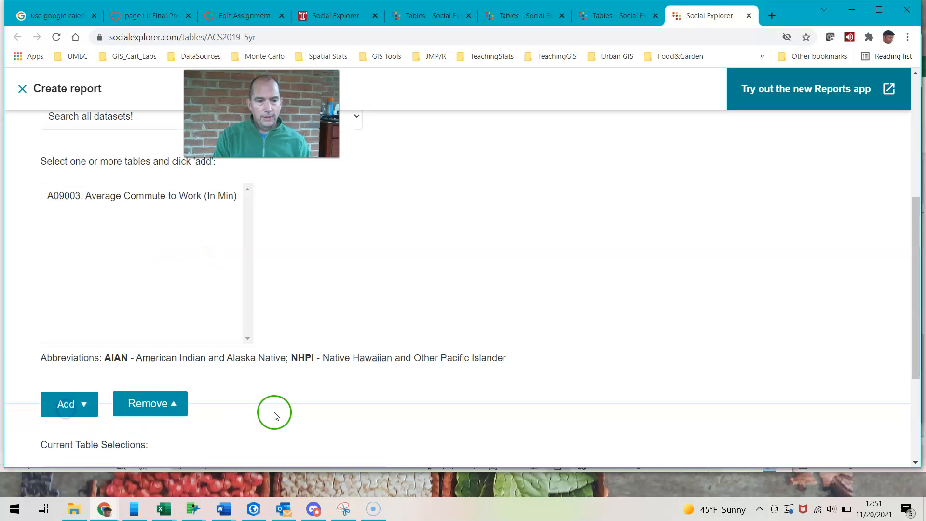
Show the report results for the two selected tables and review the population, land area and commute figures by state
scroll(255, 414, down, 4)
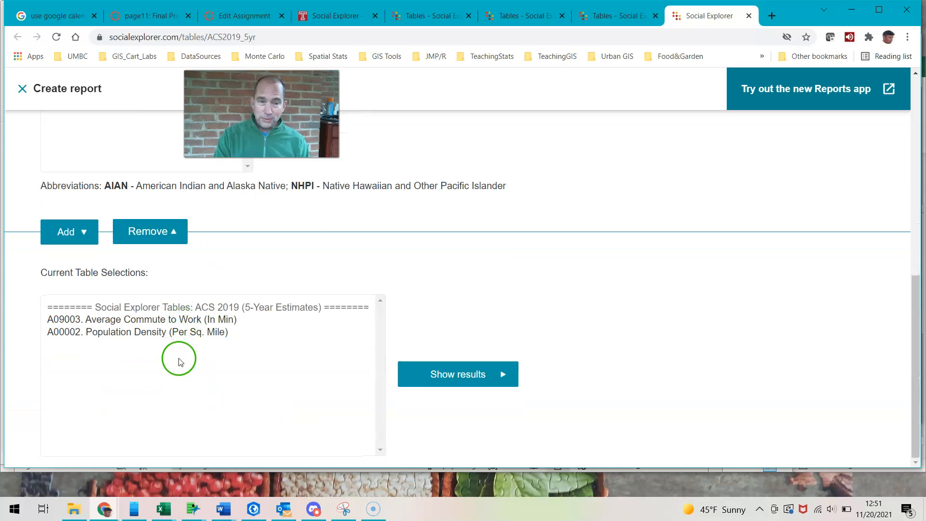
click(454, 380)
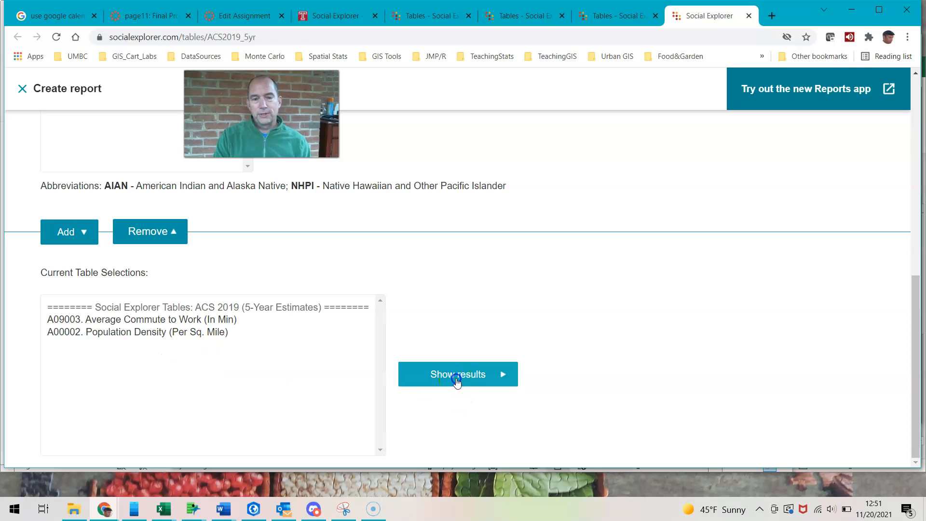
scroll(554, 270, up, 3)
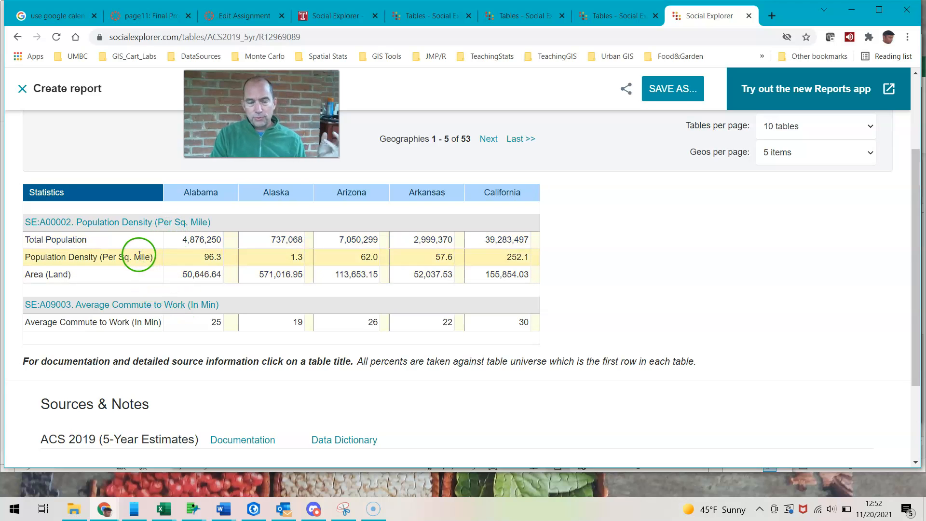
click(205, 240)
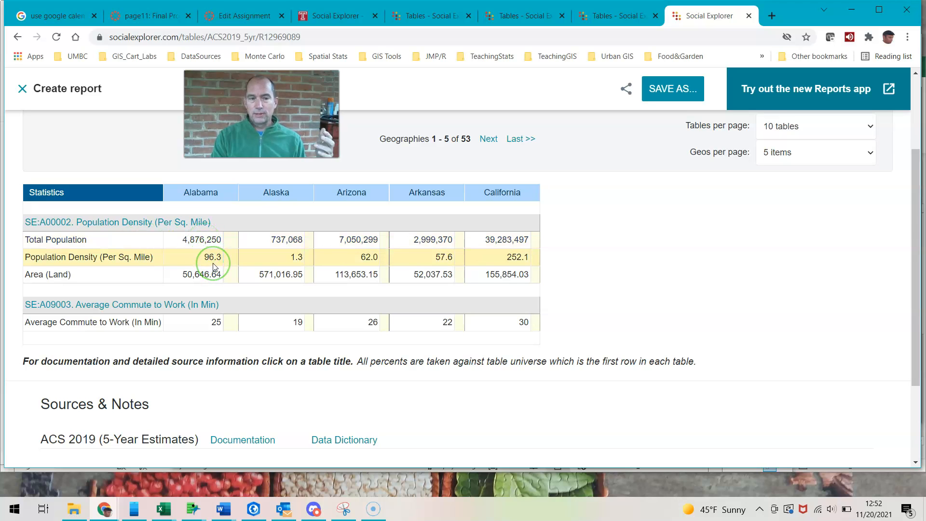
click(210, 281)
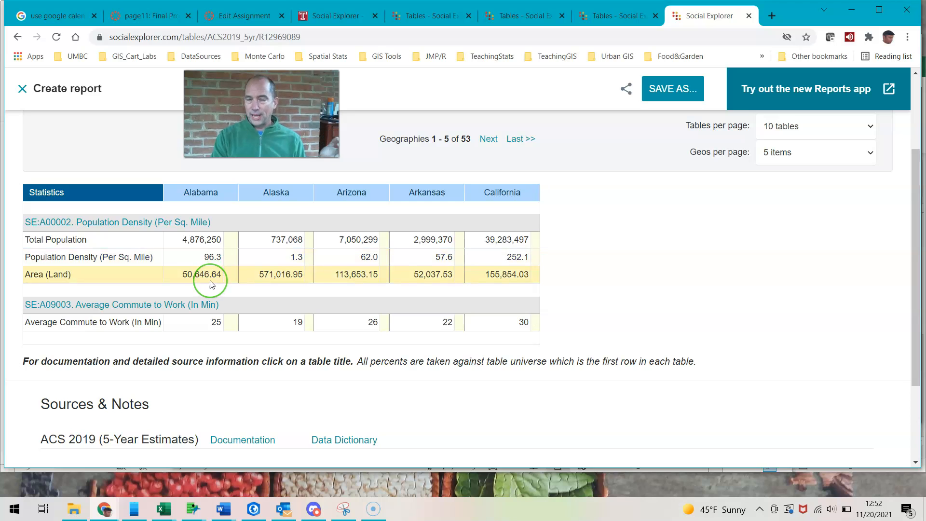
click(215, 323)
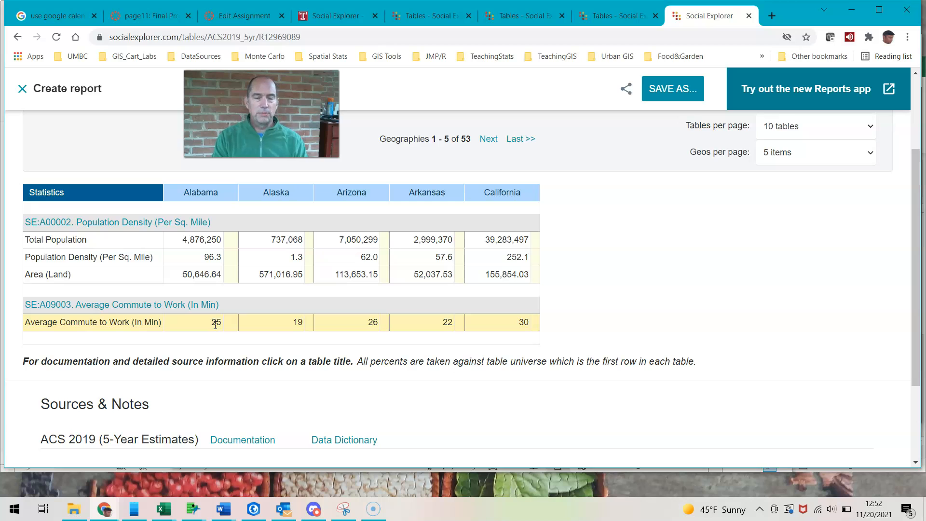
click(411, 318)
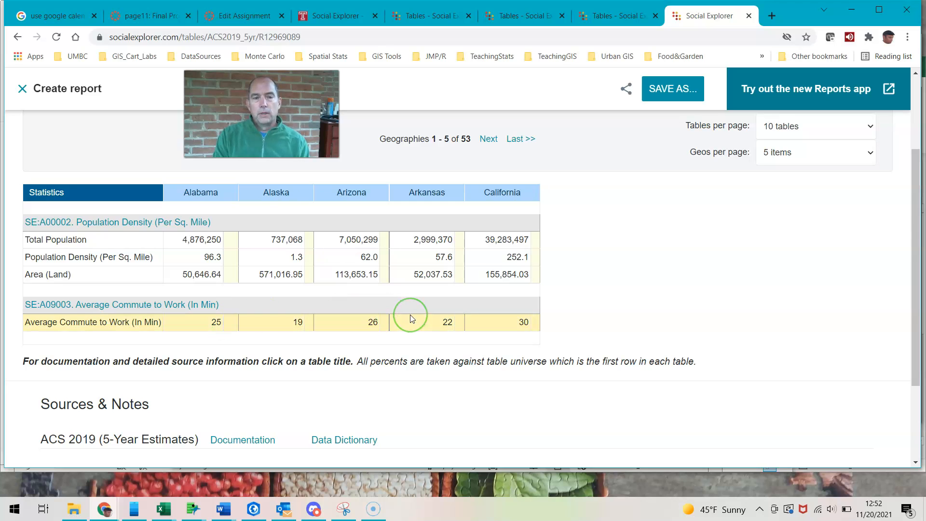
Download the report's state data as a CSV file without any extra output options
scroll(542, 293, up, 3)
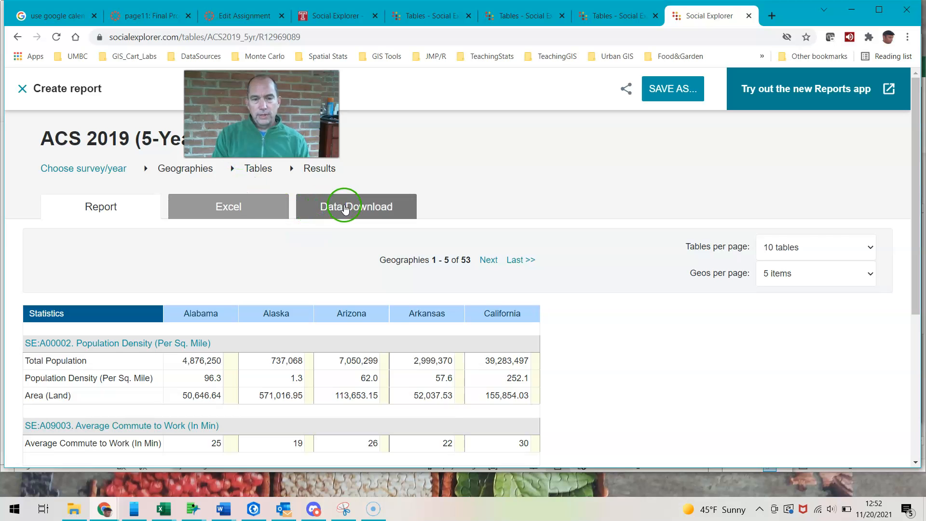
click(345, 207)
scroll(159, 277, down, 4)
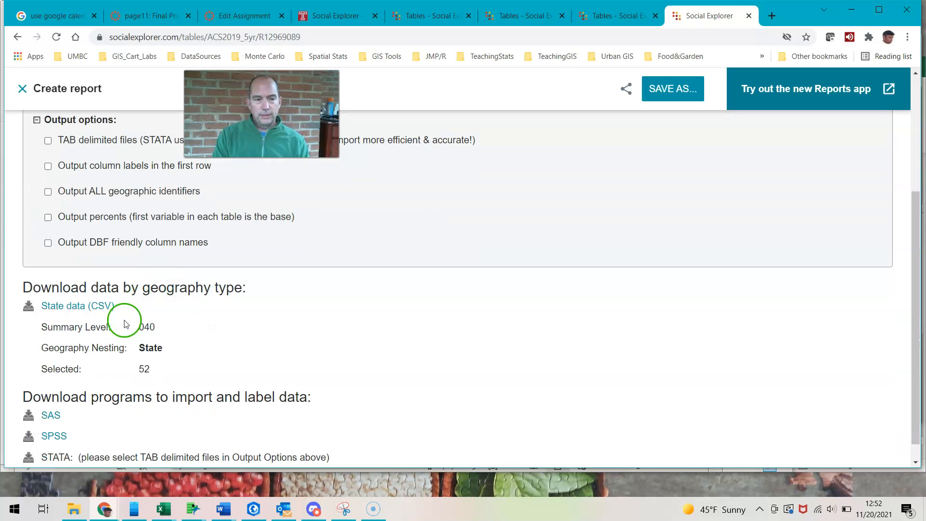
click(88, 309)
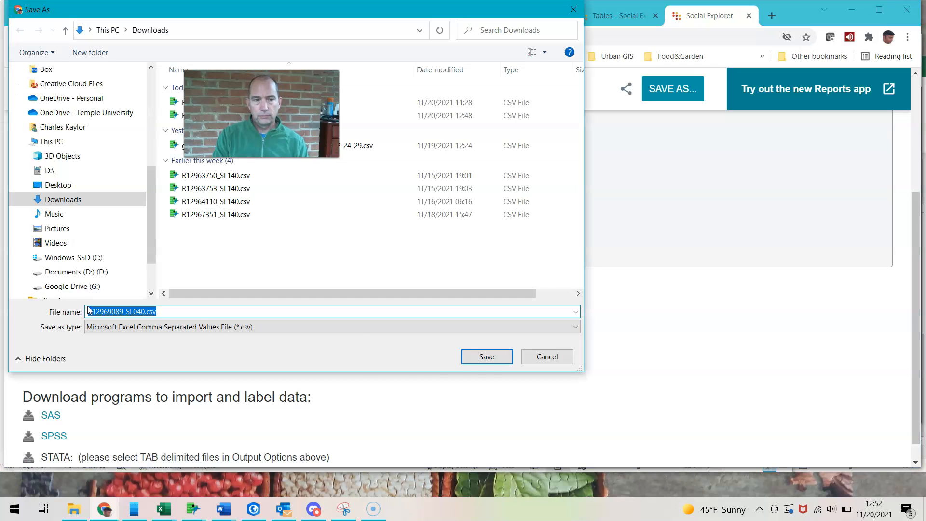
click(487, 356)
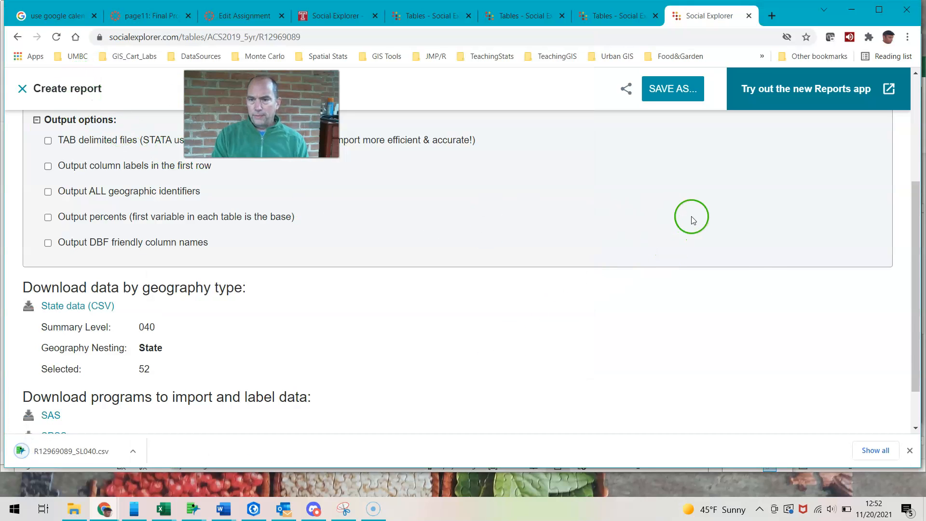
Begin a new report from the American Community Survey (ACS) 2015--2019 (5-Year Estimates)
scroll(799, 390, up, 4)
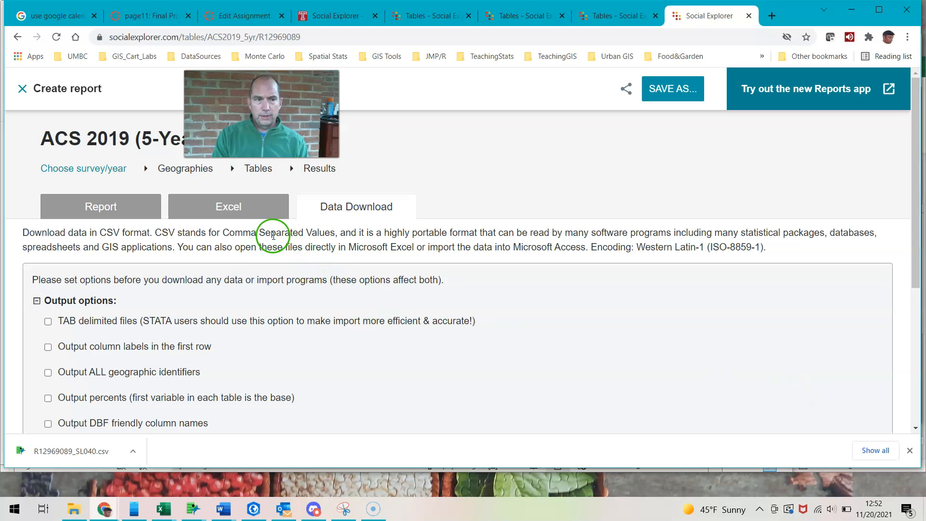
click(615, 14)
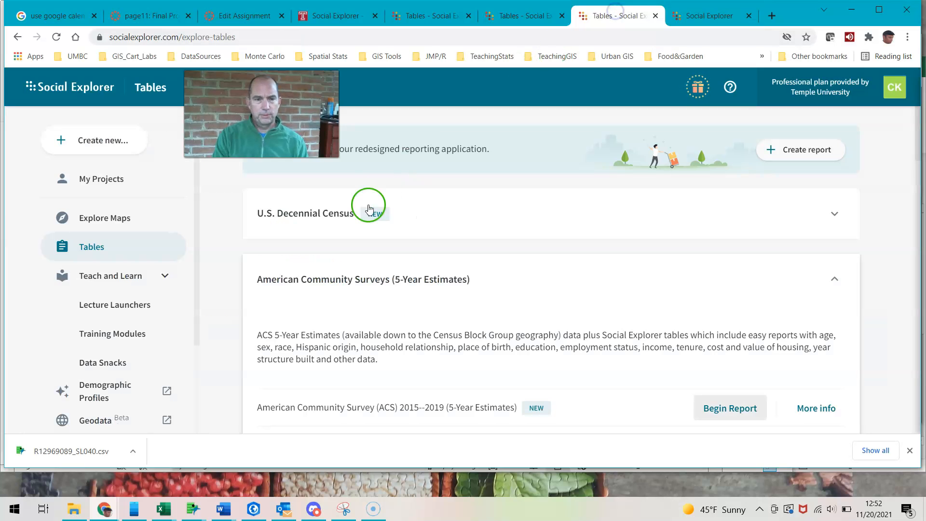
scroll(424, 318, down, 1)
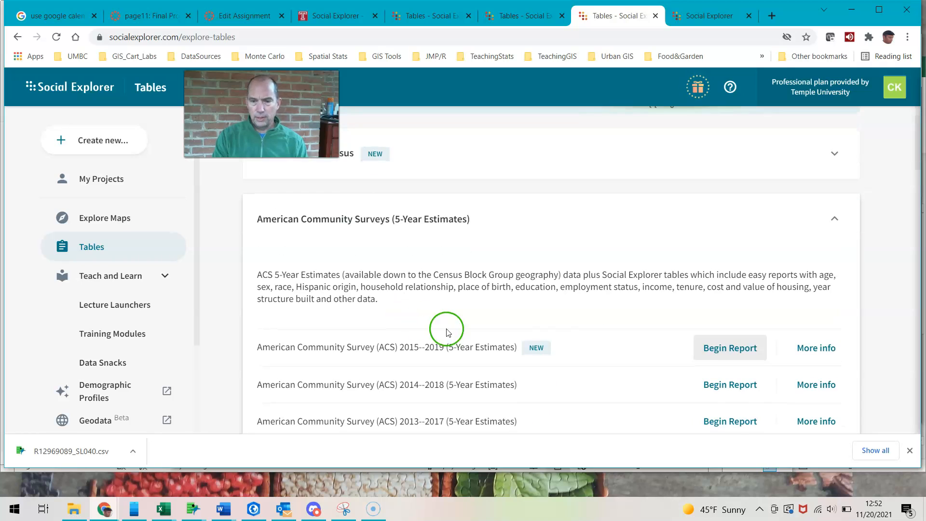
click(715, 347)
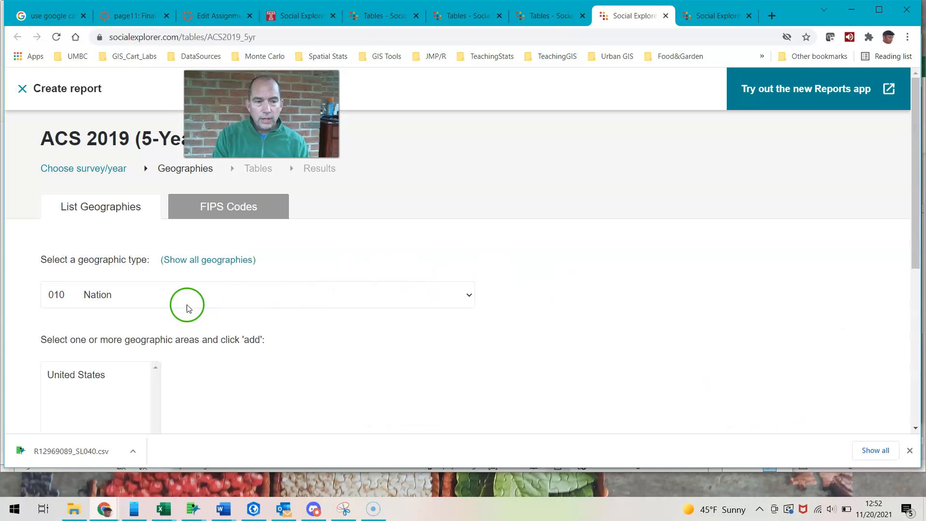
Set the report's geographic type to 140 Census Tract and the state to North Carolina
click(467, 297)
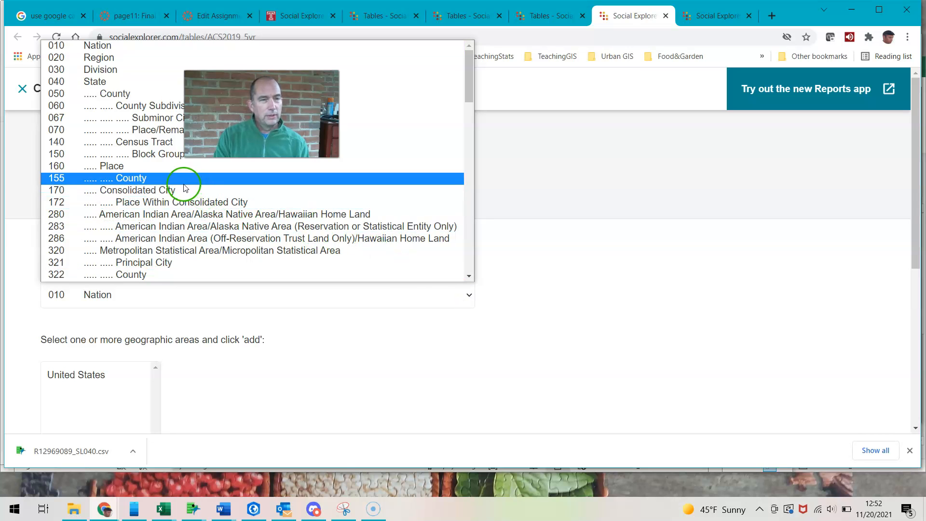
click(159, 142)
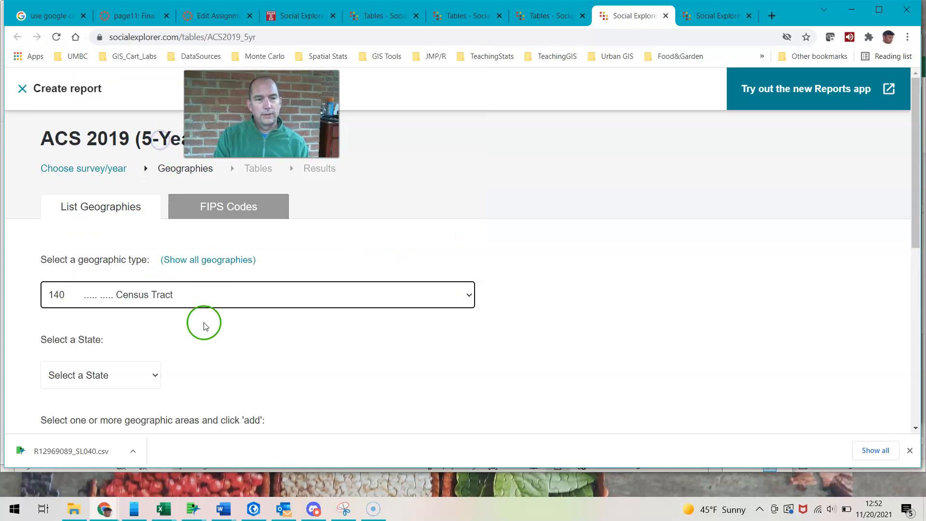
scroll(204, 326, down, 1)
click(154, 314)
scroll(109, 254, down, 6)
click(109, 234)
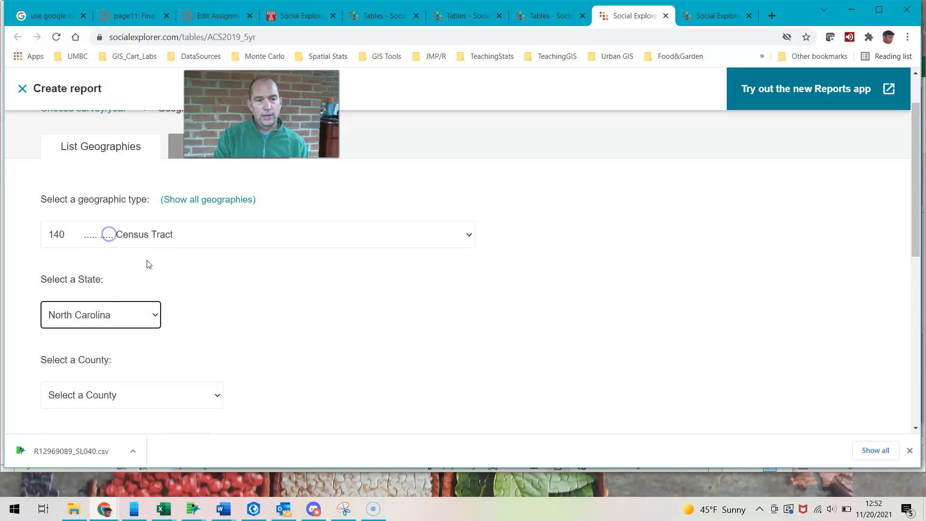
Choose Mecklenburg County, North Carolina, as the county for the census tracts
scroll(223, 302, down, 2)
click(213, 274)
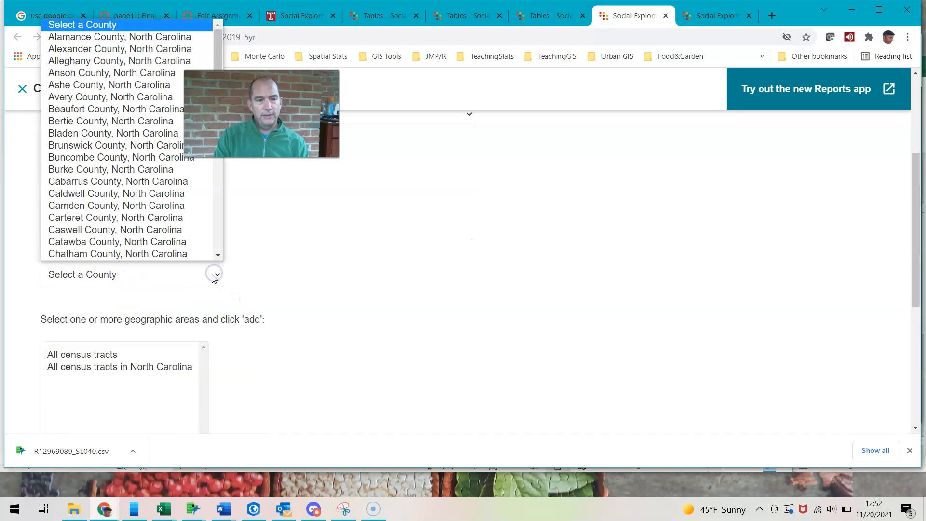
scroll(128, 197, down, 8)
scroll(134, 202, down, 5)
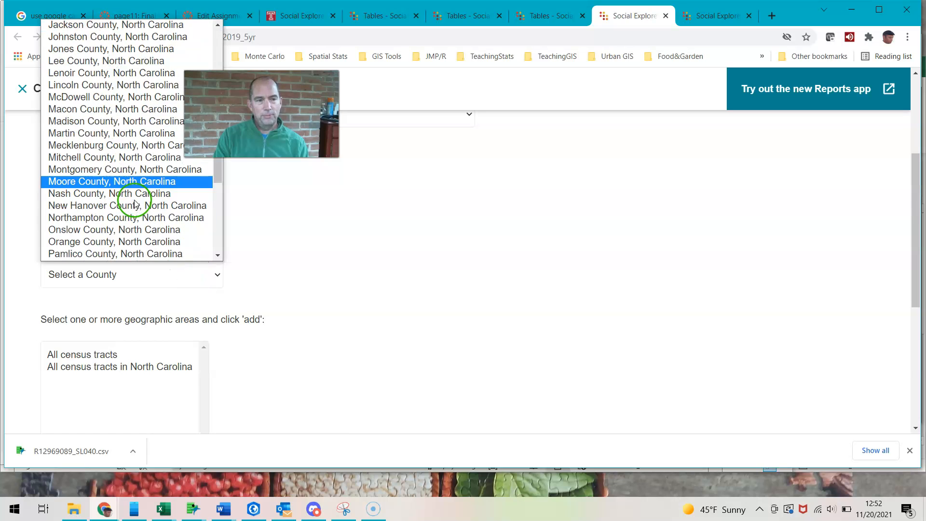
click(126, 145)
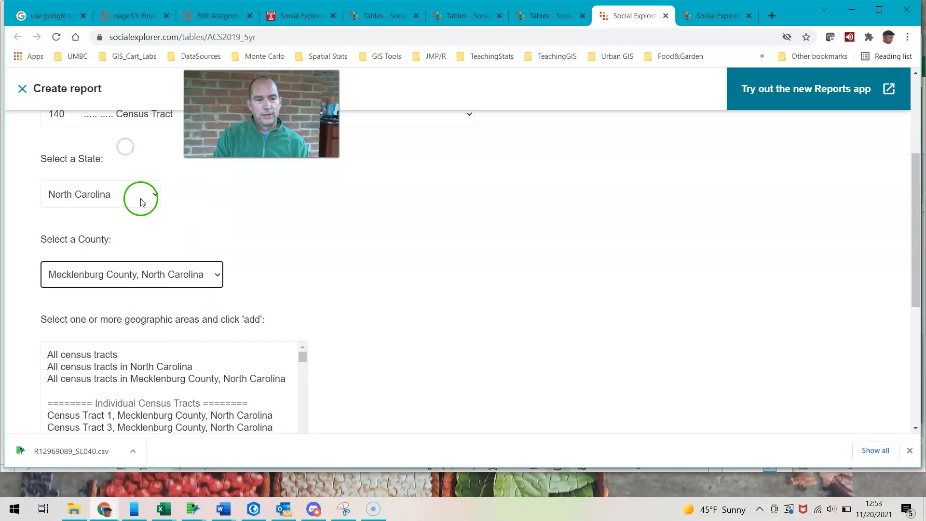
Add all census tracts in Mecklenburg County, North Carolina to the geography selections and proceed to choosing tables
scroll(263, 379, down, 2)
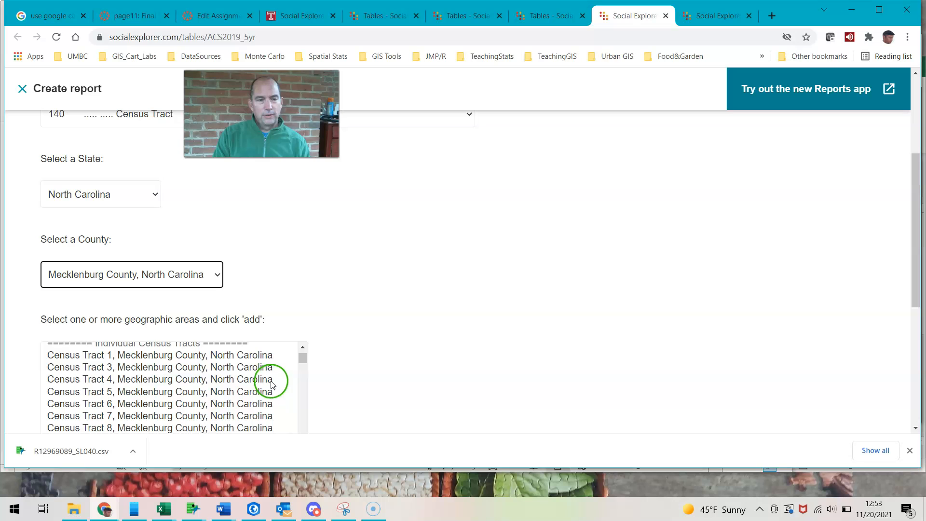
scroll(271, 384, up, 2)
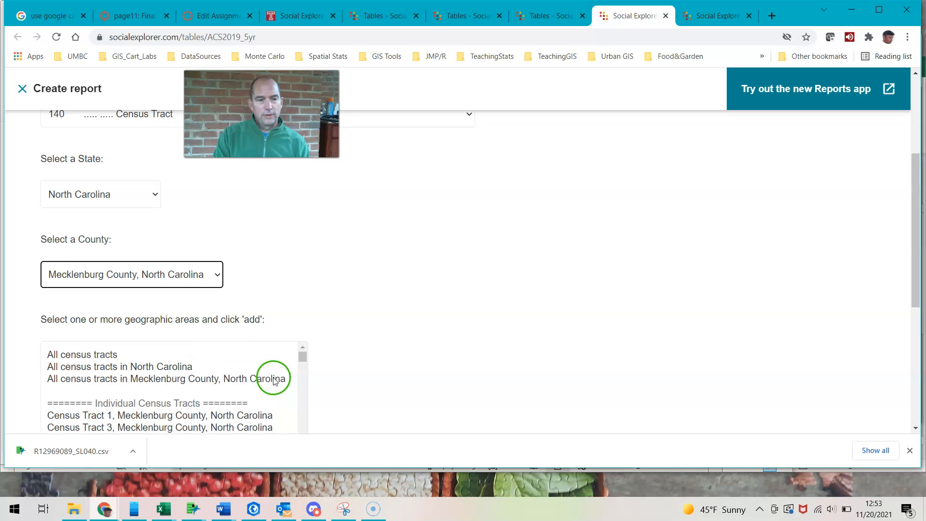
click(174, 383)
scroll(358, 369, down, 4)
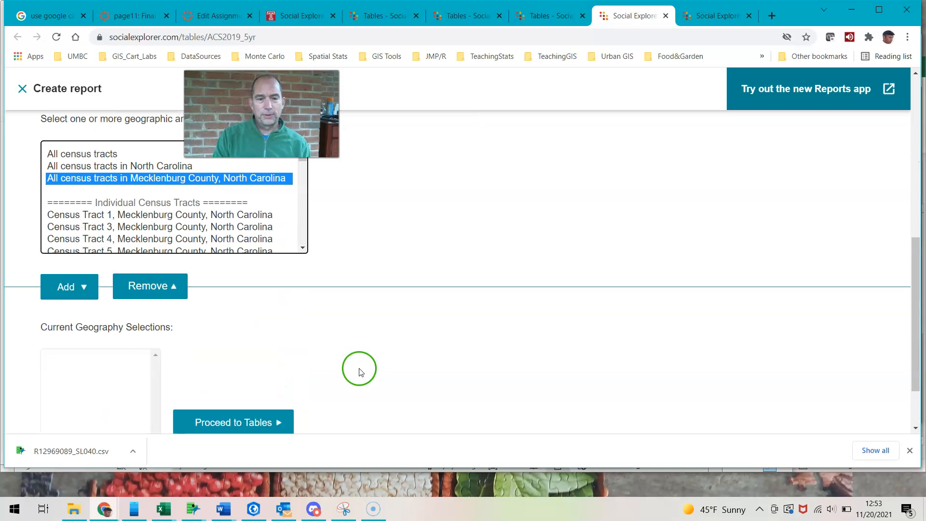
click(64, 294)
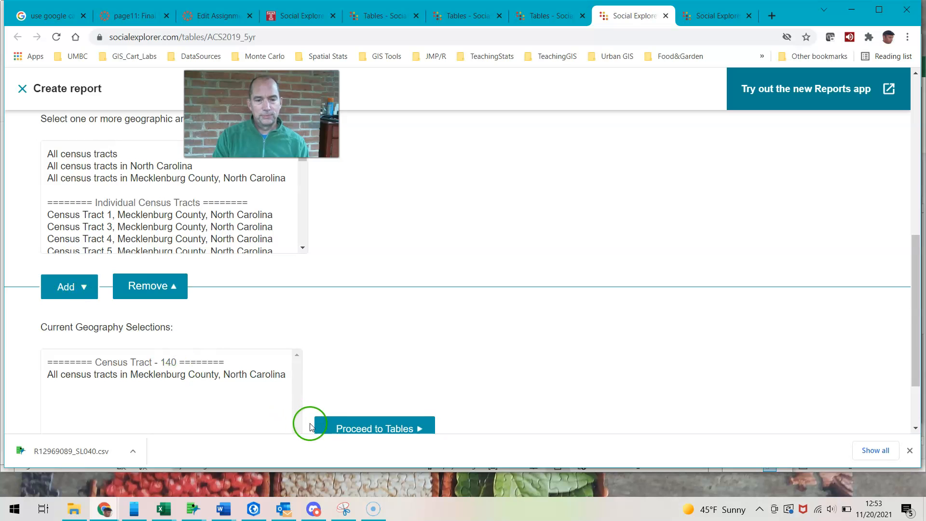
click(336, 427)
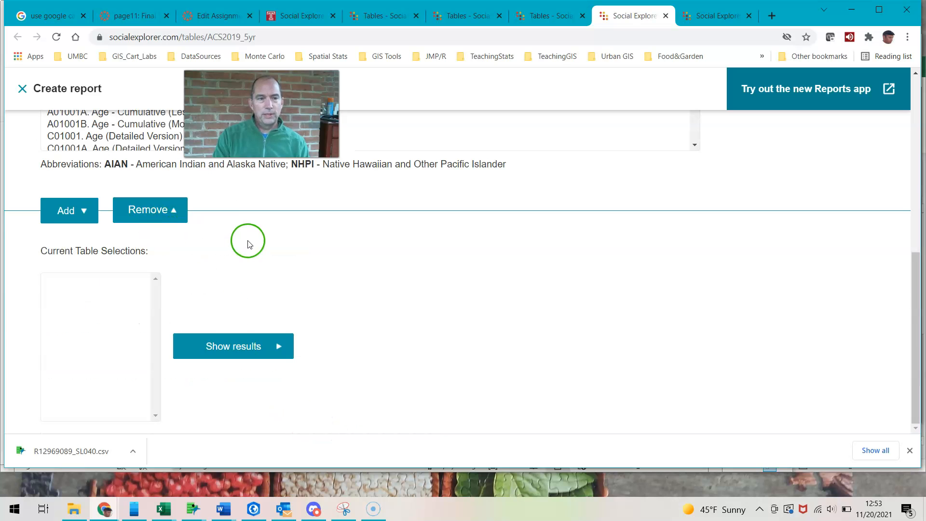
Search the tables by keyword for "commute" and add A09003. Average Commute to Work (In Min) to the tract report's table selections
scroll(248, 242, up, 5)
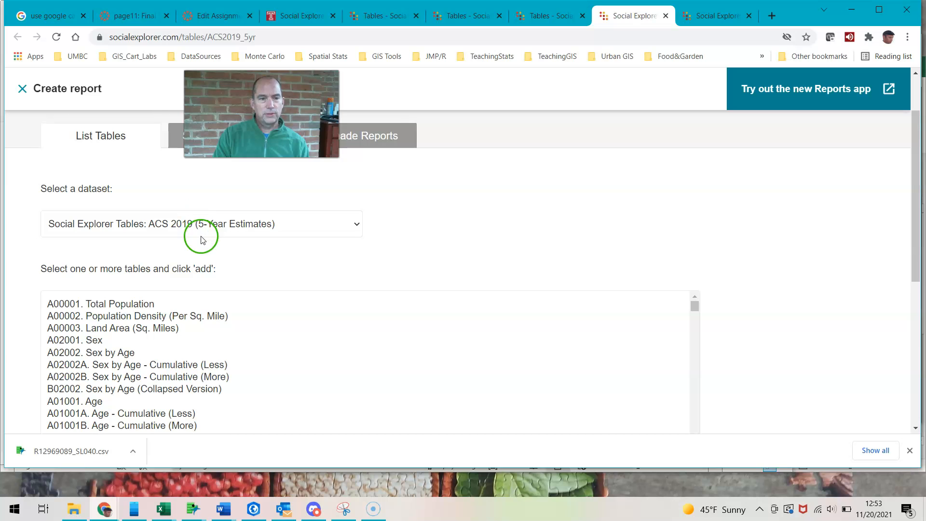
scroll(196, 236, up, 2)
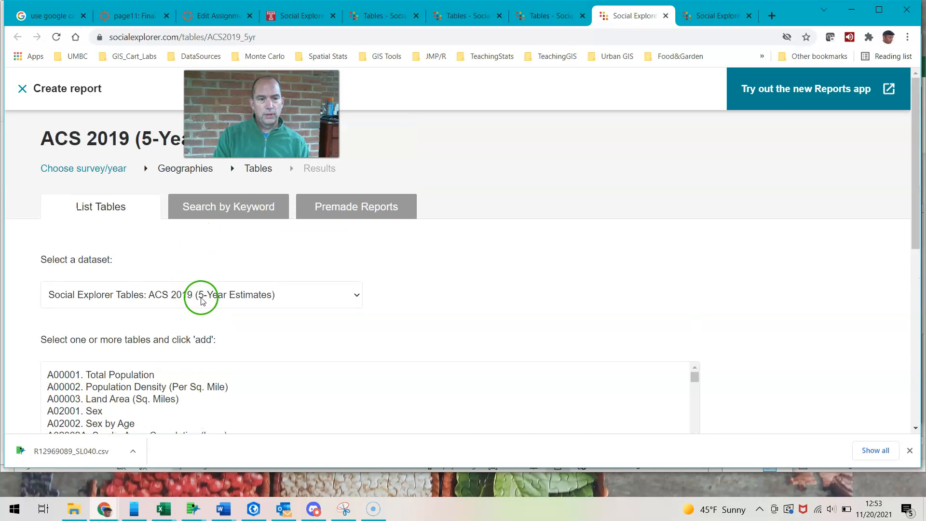
scroll(309, 333, down, 2)
scroll(311, 339, down, 1)
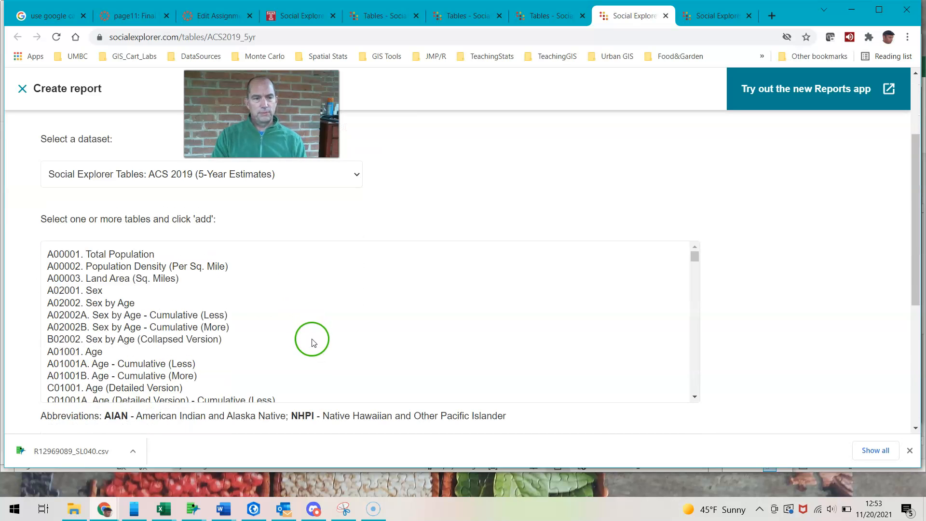
scroll(310, 337, up, 3)
click(247, 214)
click(206, 292)
text(commute)
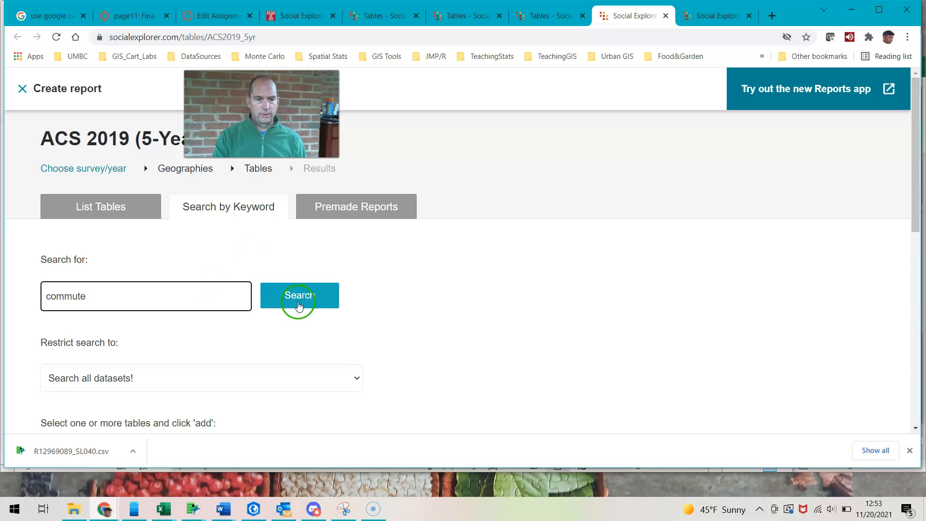
click(296, 299)
scroll(300, 306, down, 3)
click(183, 278)
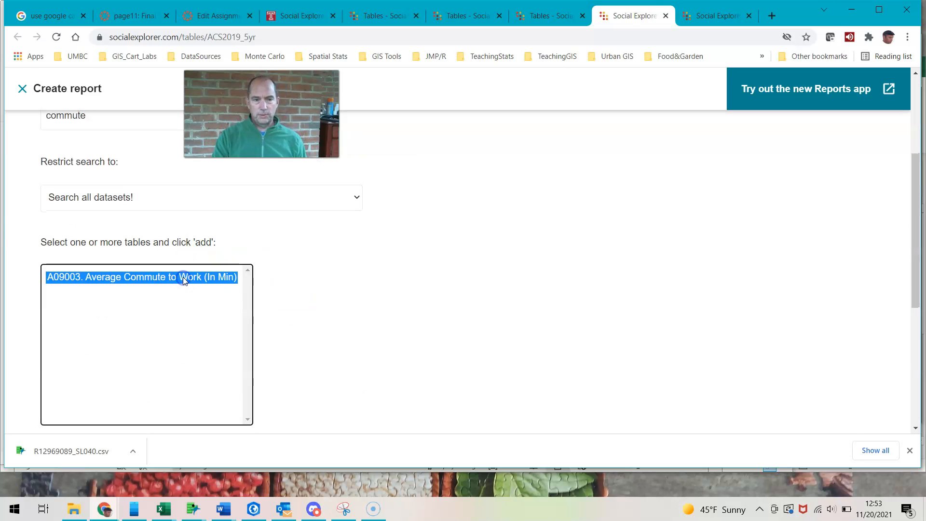
scroll(184, 278, down, 3)
click(69, 364)
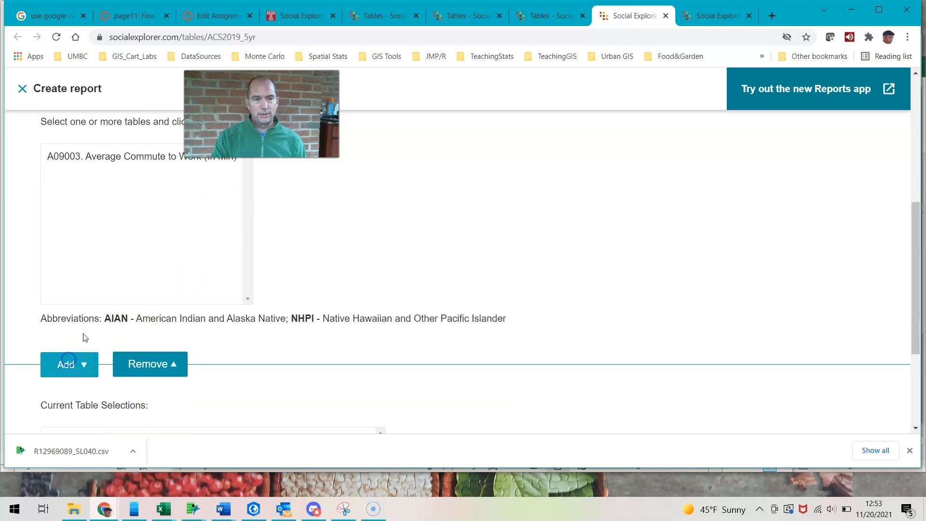
Search for "population density" and add A00002. Population Density (Per Sq. Mile) to the tract report's table selections
scroll(266, 189, up, 5)
click(140, 297)
drag(114, 294, 6, 289)
text(po)
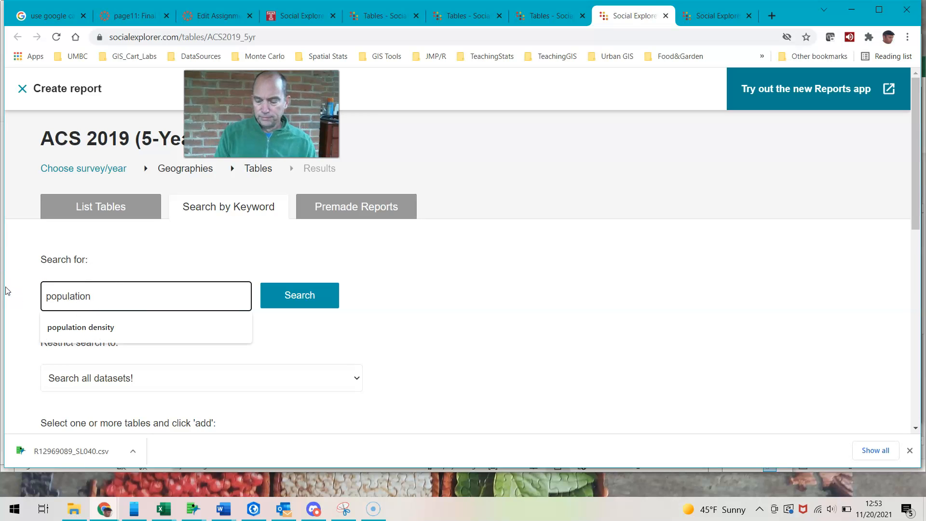
text(pulation)
click(80, 326)
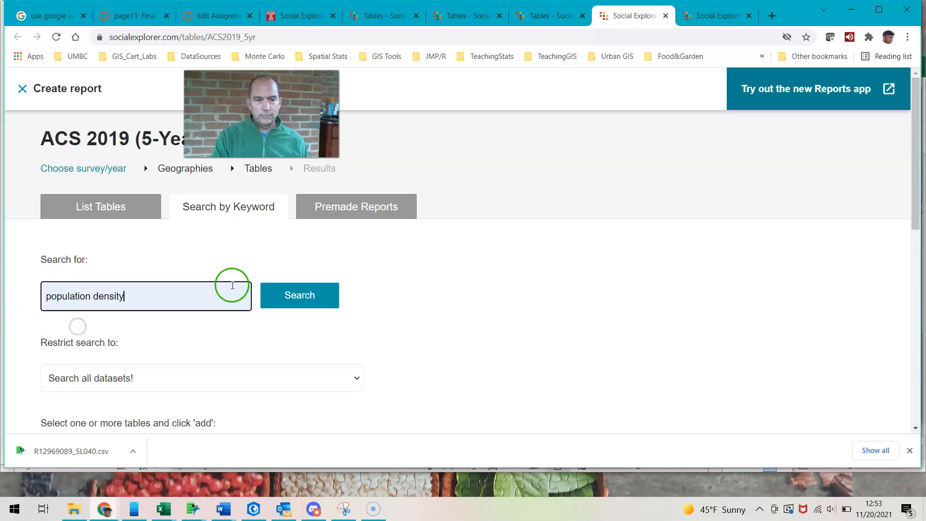
click(289, 295)
scroll(227, 337, down, 5)
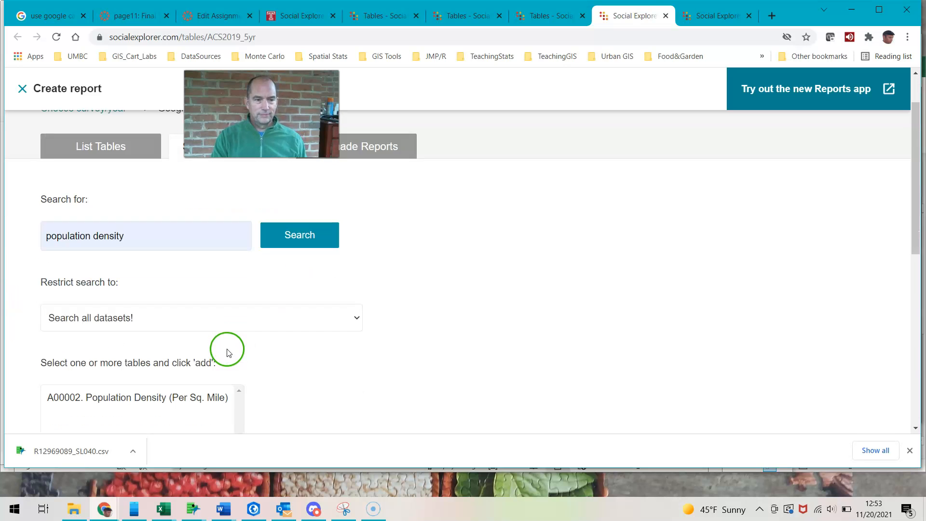
click(161, 227)
click(68, 425)
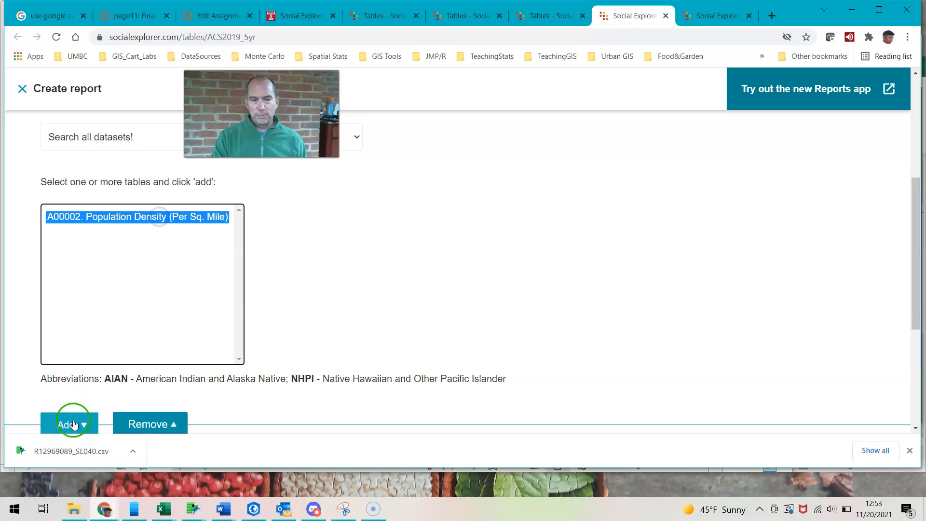
Show the report results and review the population, density, land area and commute figures for the Mecklenburg County census tracts
scroll(255, 403, down, 5)
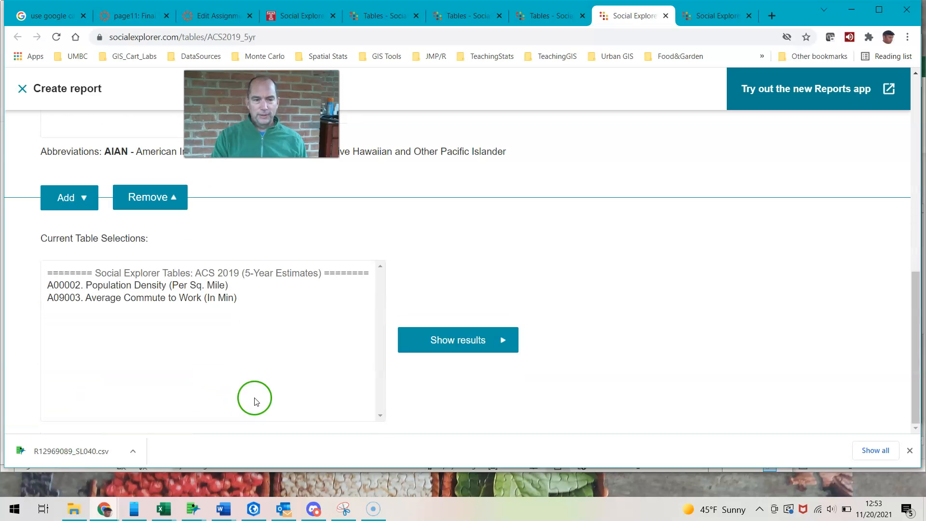
click(436, 343)
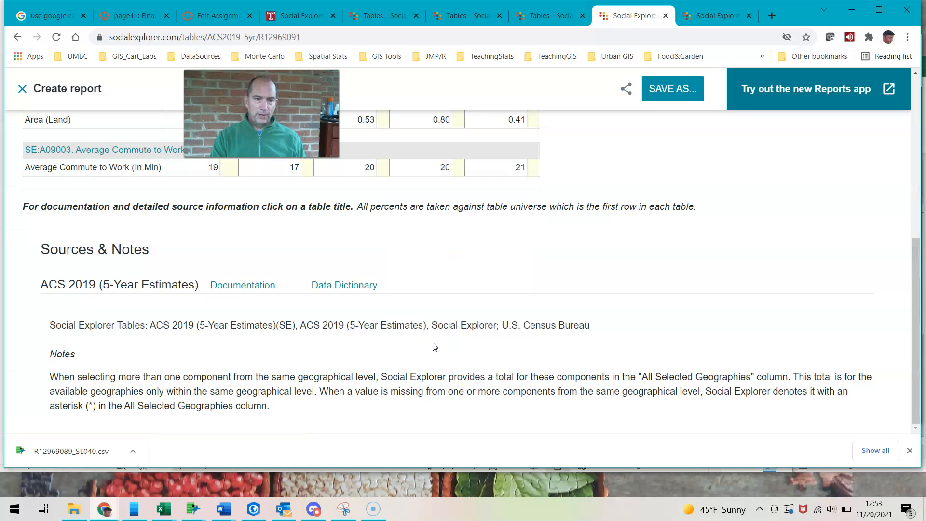
scroll(466, 336, up, 4)
scroll(465, 333, up, 1)
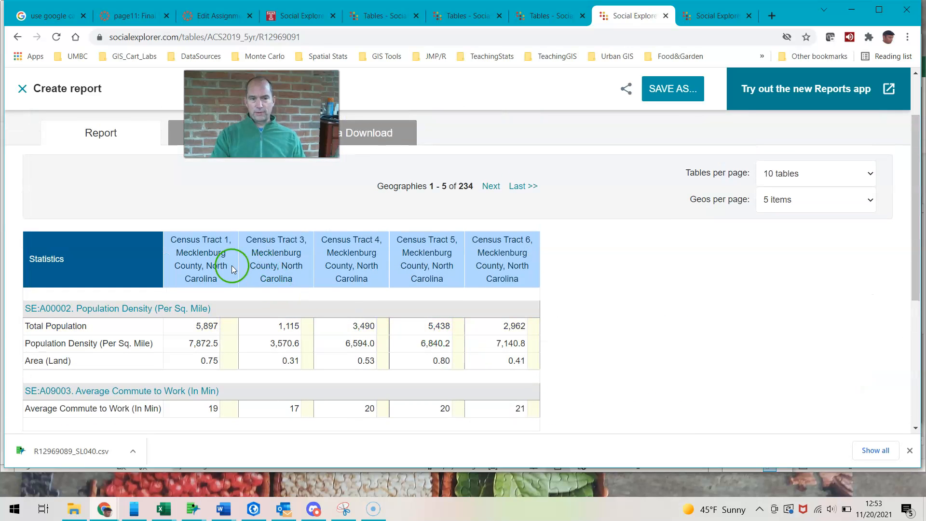
click(450, 189)
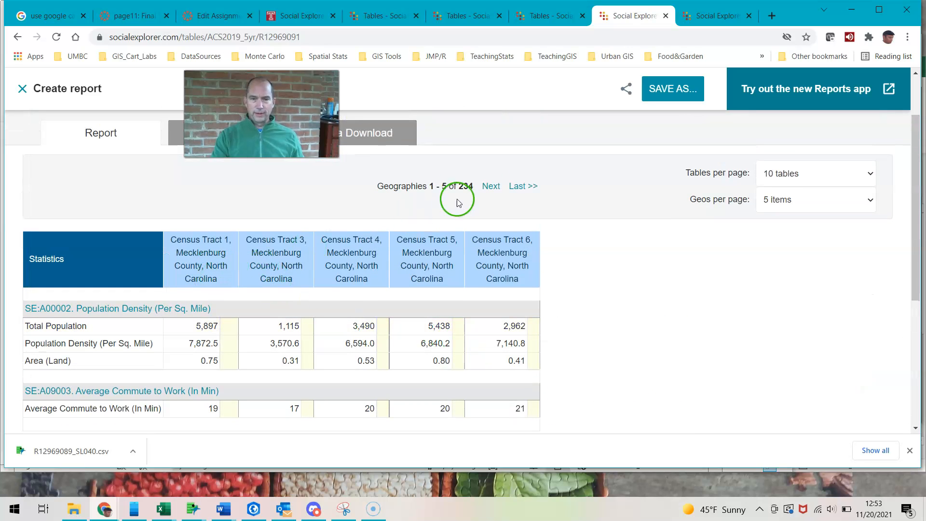
scroll(341, 310, up, 1)
scroll(341, 314, down, 2)
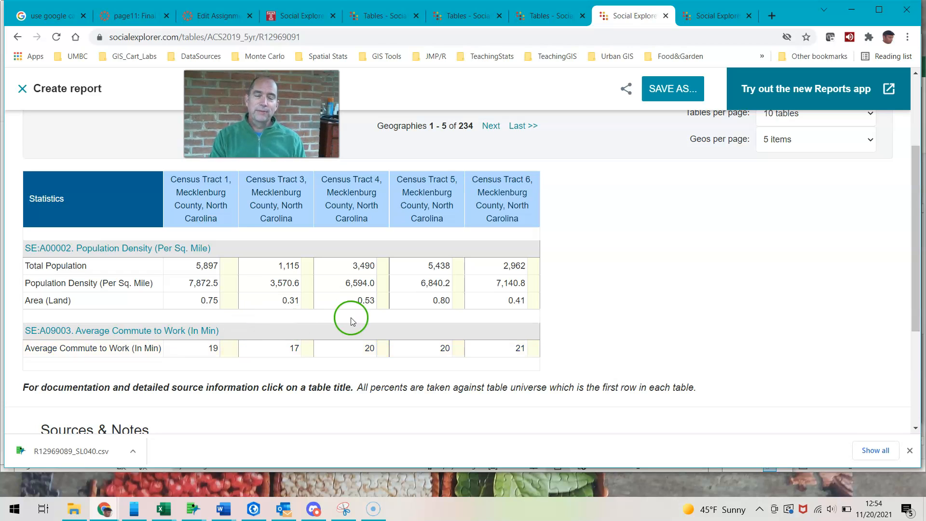
scroll(505, 196, up, 1)
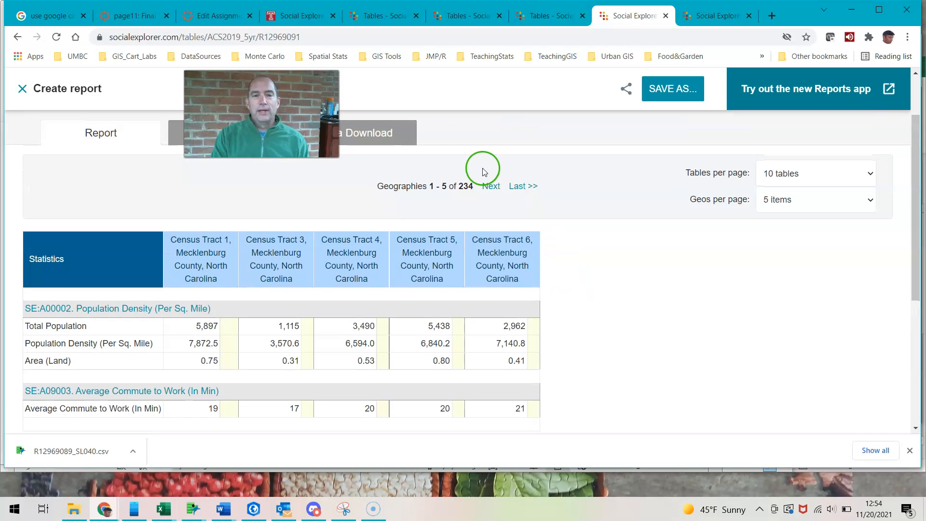
Download the census tract data as R12969091_SL140.csv into the Downloads folder and open the file in JMP Pro
click(364, 134)
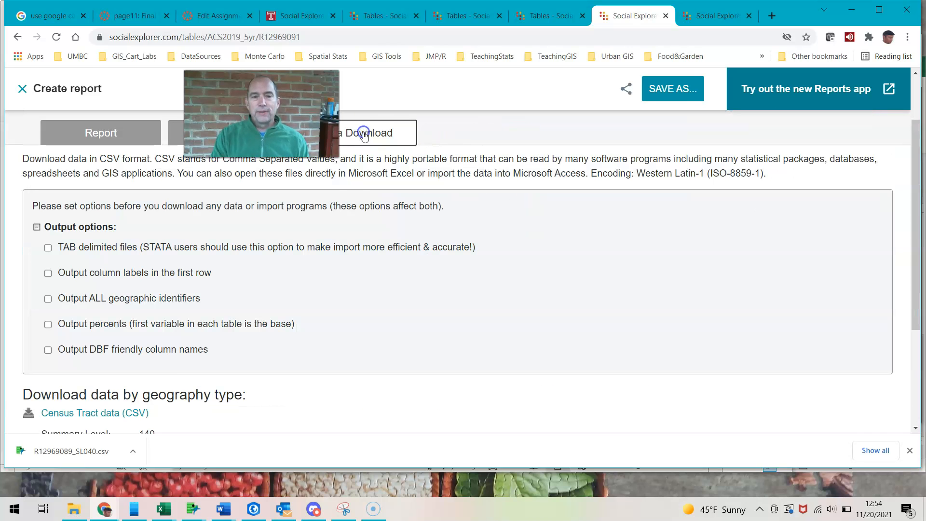
click(106, 414)
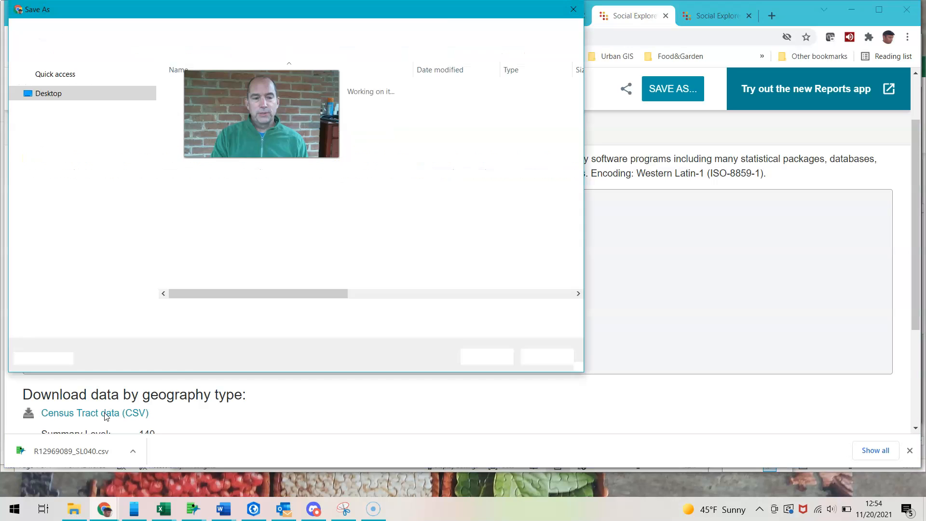
click(484, 362)
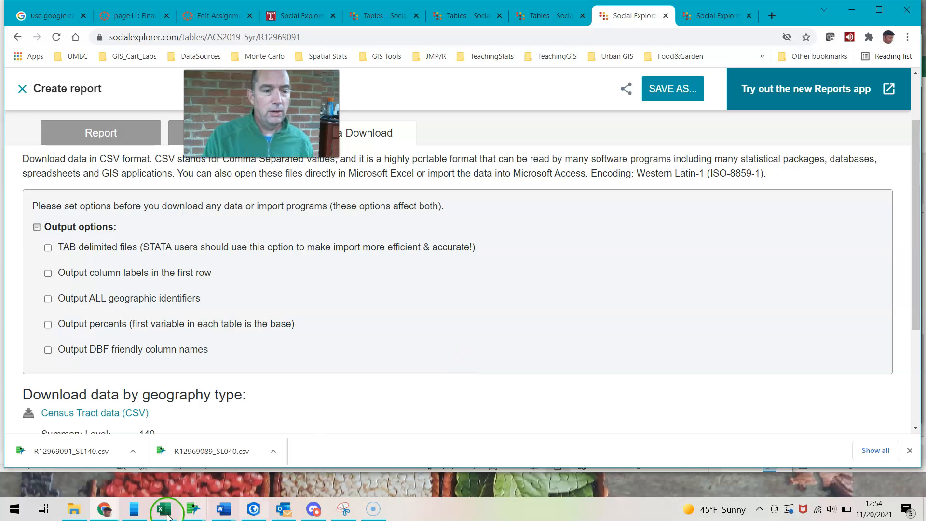
click(65, 458)
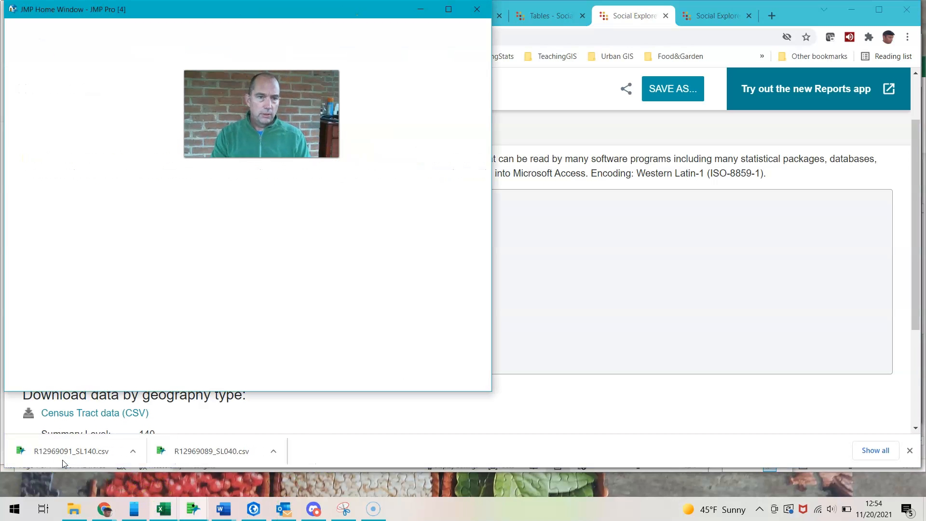
Reposition and enlarge the R12969091_SL140 data table window to show the SE_ data columns at the table's end
click(80, 467)
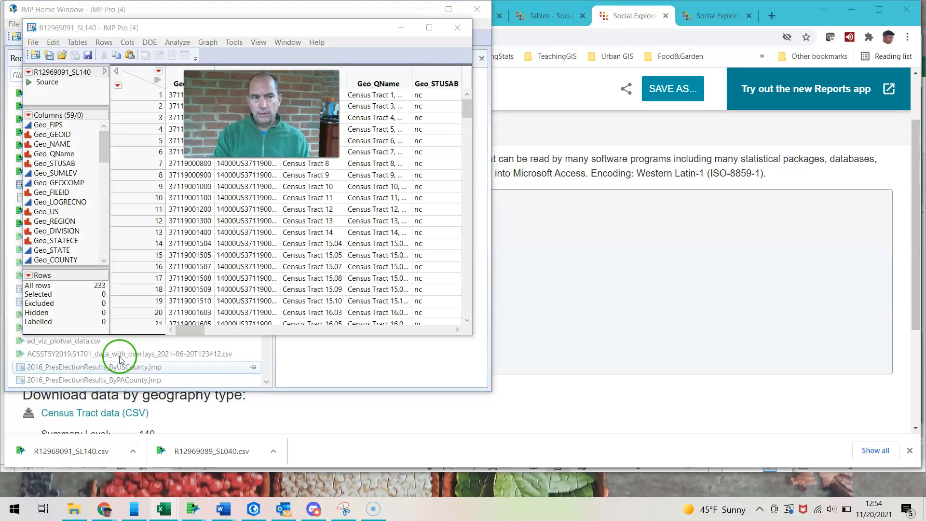
drag(352, 25, 622, 135)
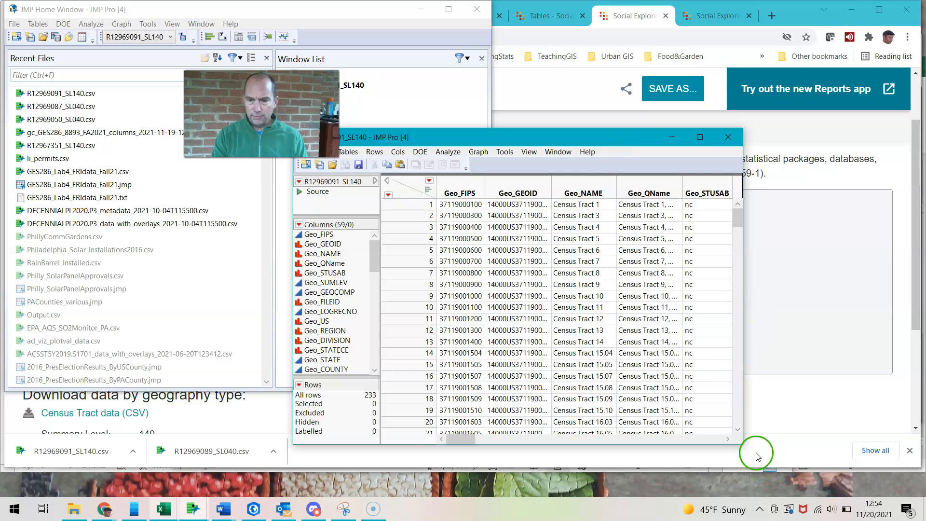
drag(743, 444, 855, 493)
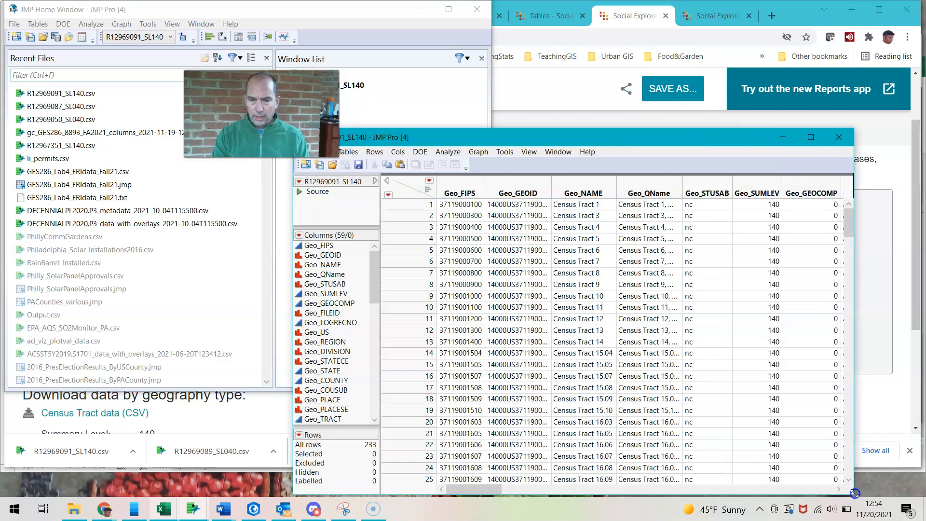
double_click(568, 493)
drag(470, 492, 809, 467)
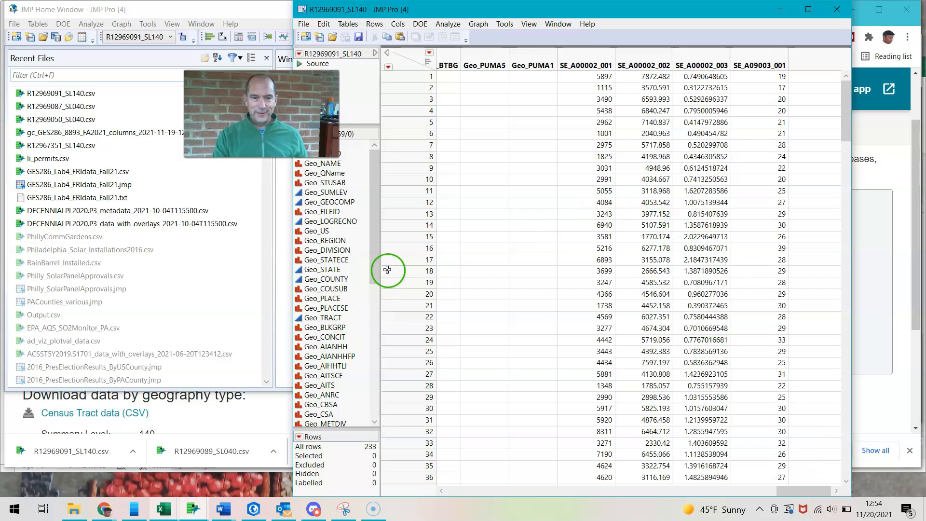
Rename the SE_A09003_001 column as CommuteTime in the tract data table
click(372, 277)
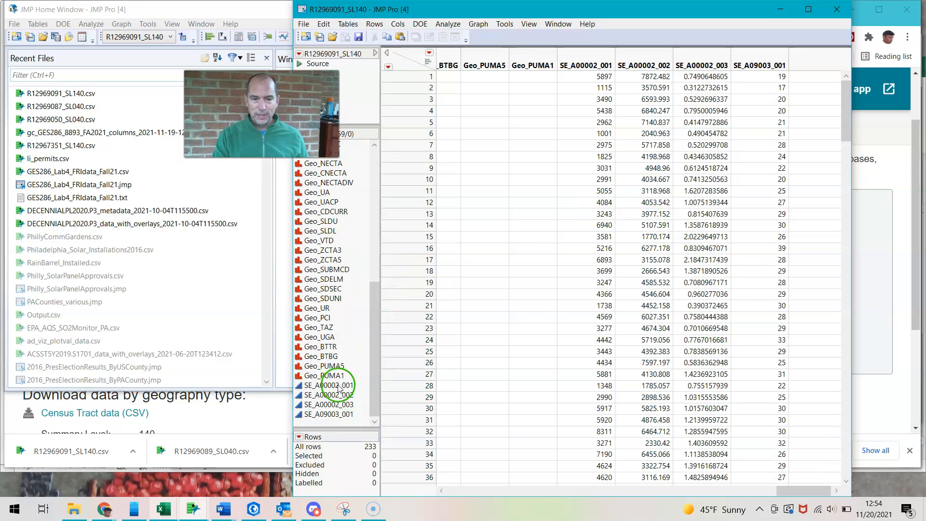
click(338, 415)
click(337, 416)
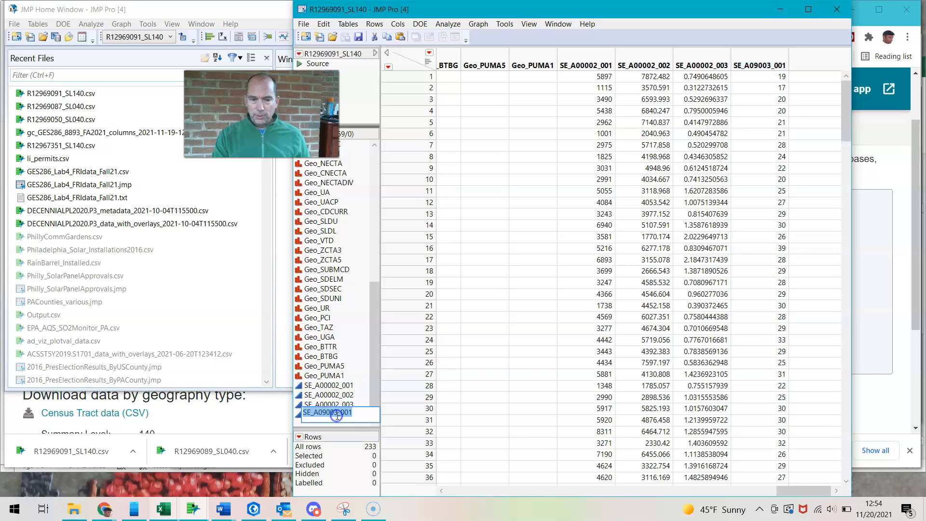
text(CommuteTime)
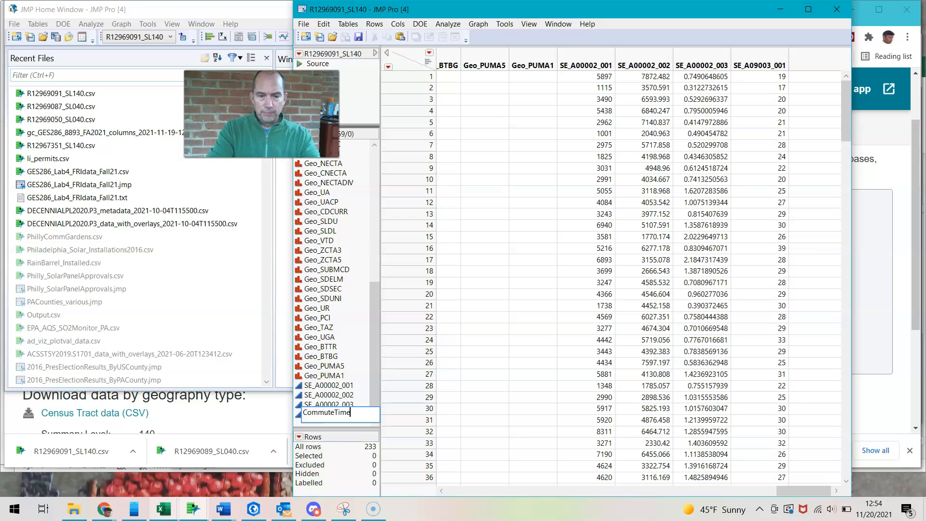
click(332, 385)
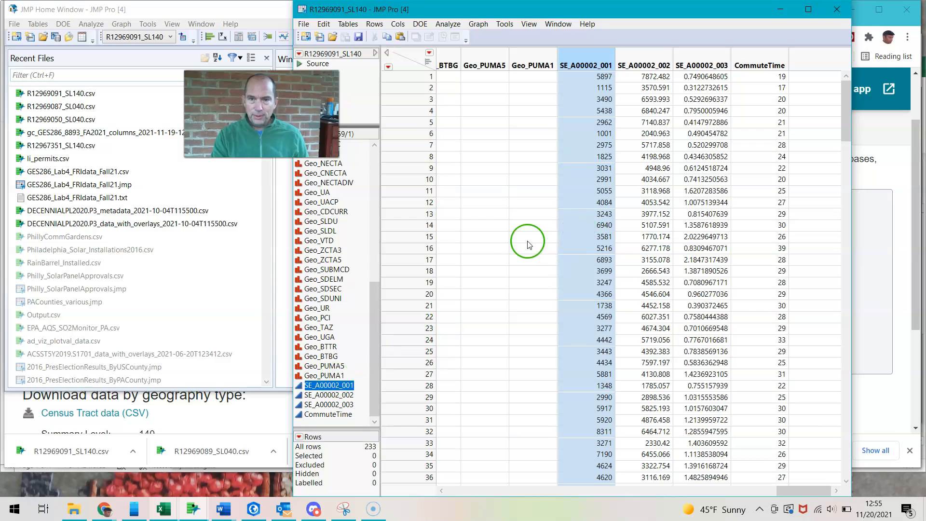
Compare the remaining SE_A00002 columns to identify population density, and rename SE_A00002_002 as PopDens
click(640, 63)
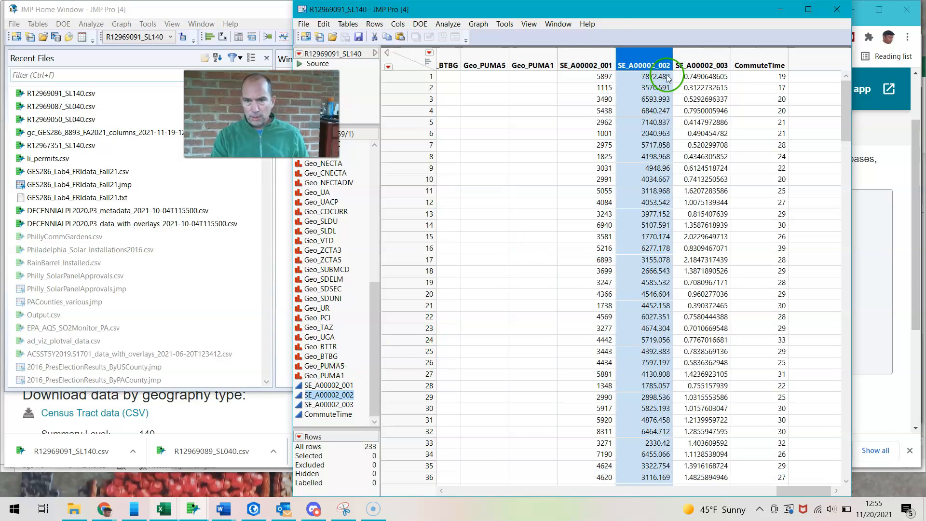
click(697, 67)
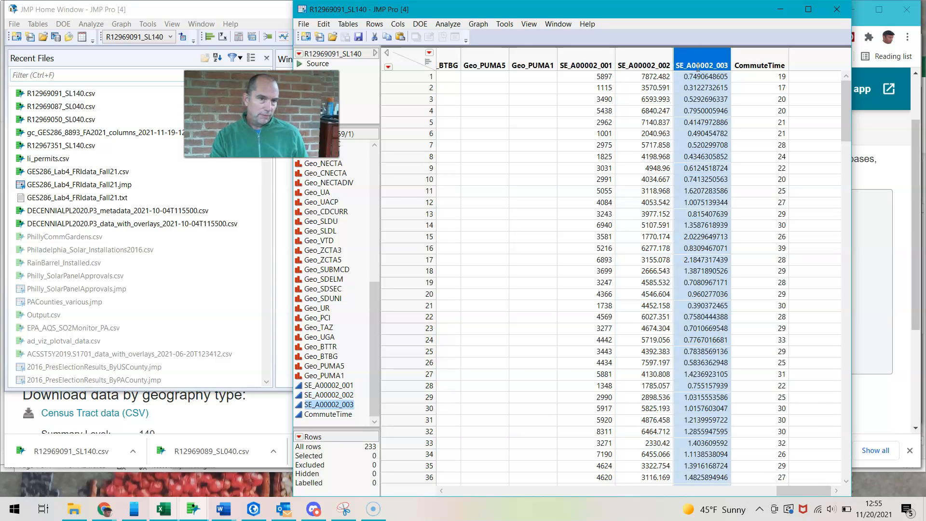
click(646, 65)
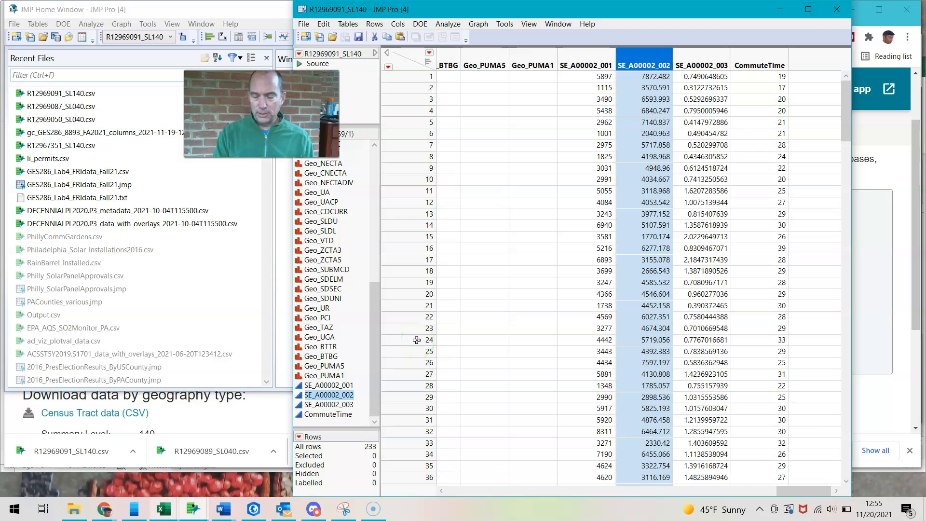
click(353, 395)
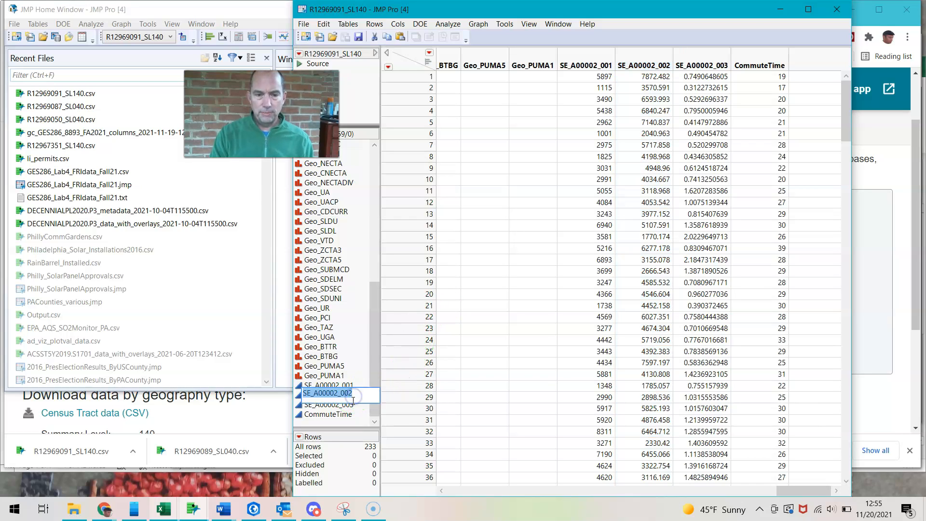
text(PopDens)
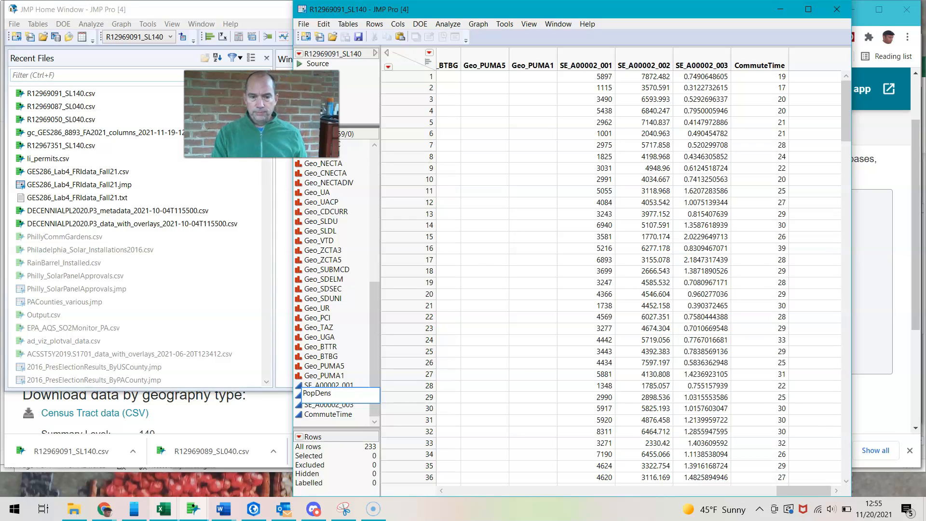
click(563, 386)
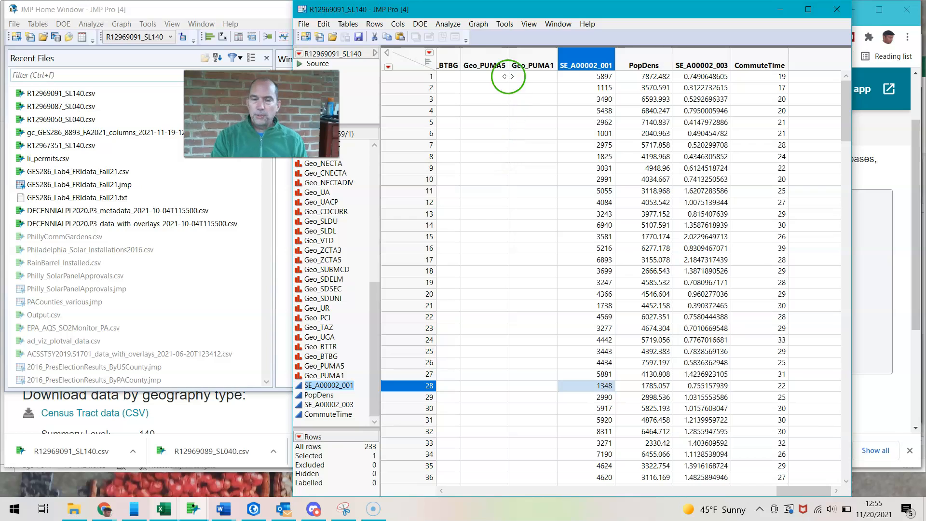
Run a Distribution analysis with PopDens and CommuteTime as the Y columns
click(451, 26)
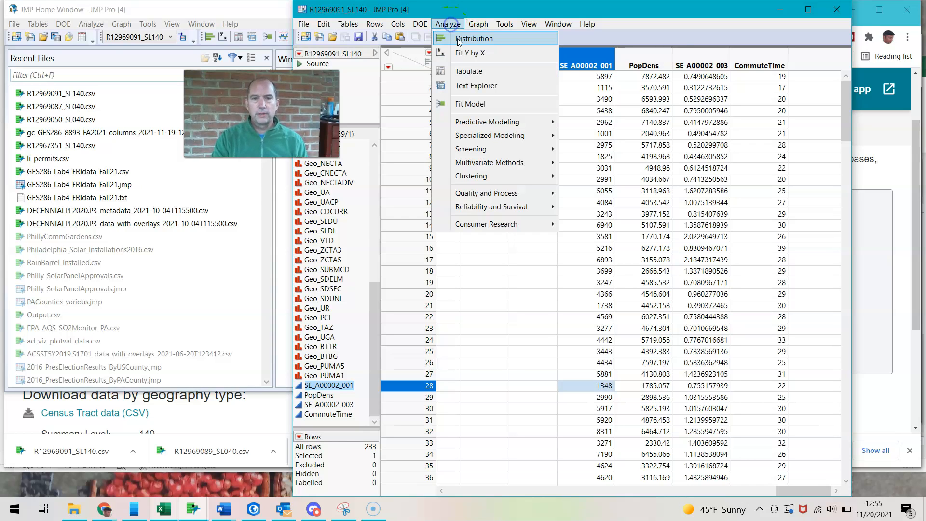
click(461, 36)
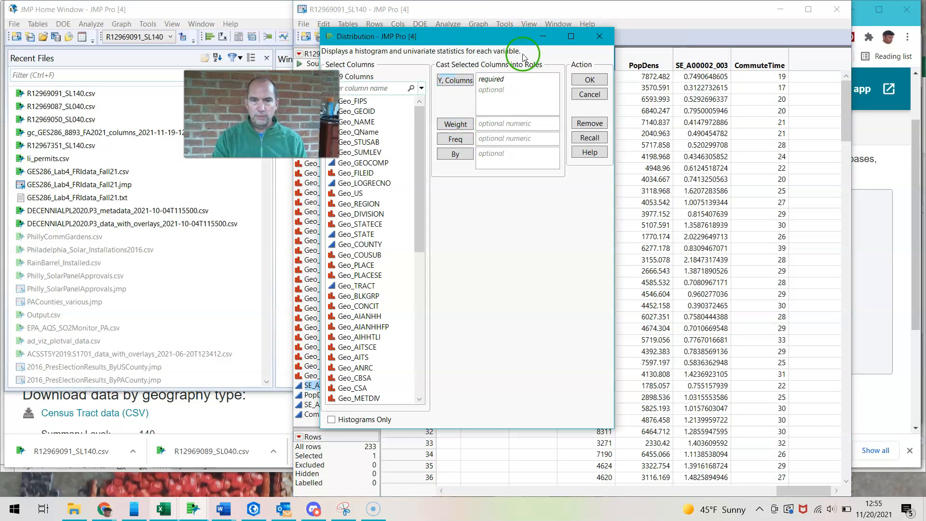
drag(512, 38, 627, 100)
drag(535, 237, 535, 455)
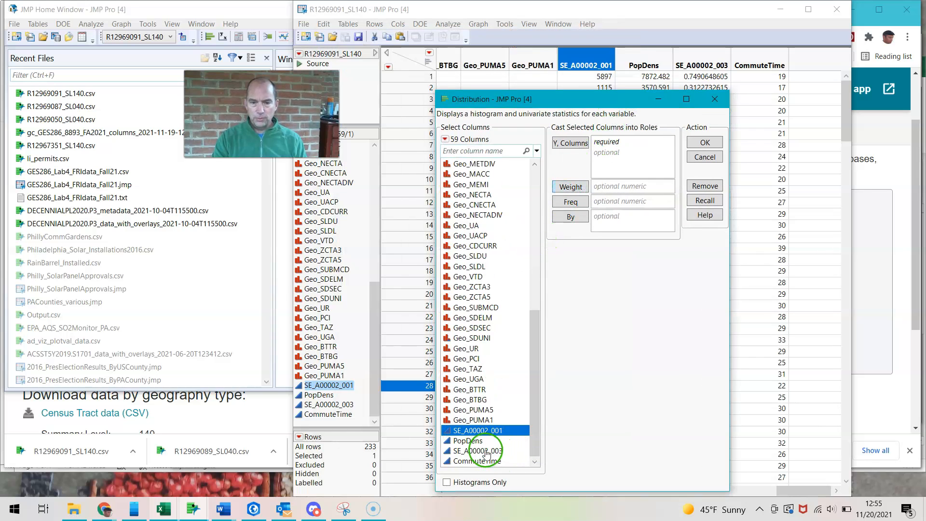
click(470, 441)
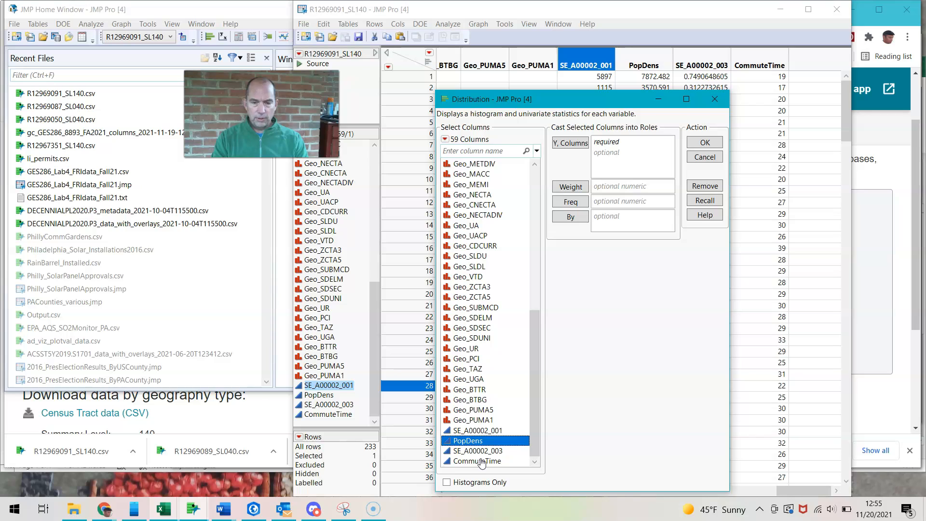
ctrl+click(481, 461)
drag(483, 463, 629, 159)
click(704, 142)
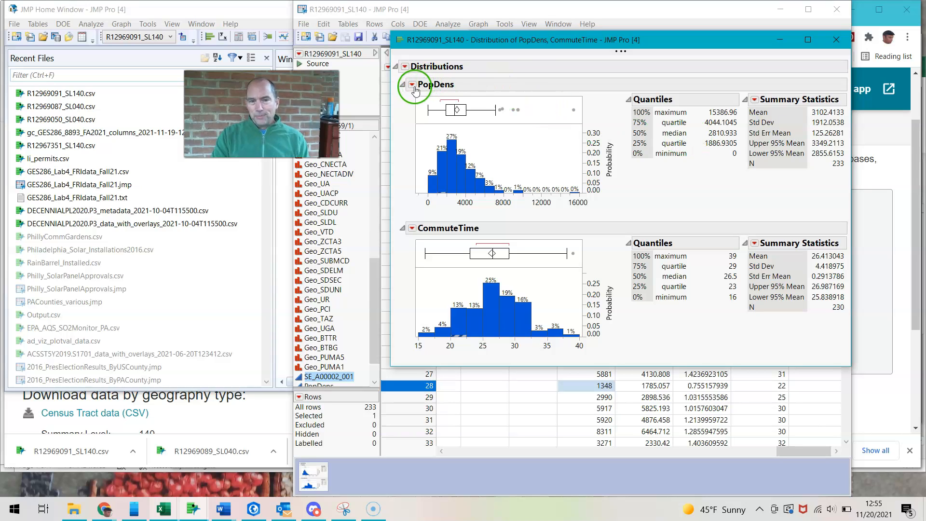
click(405, 66)
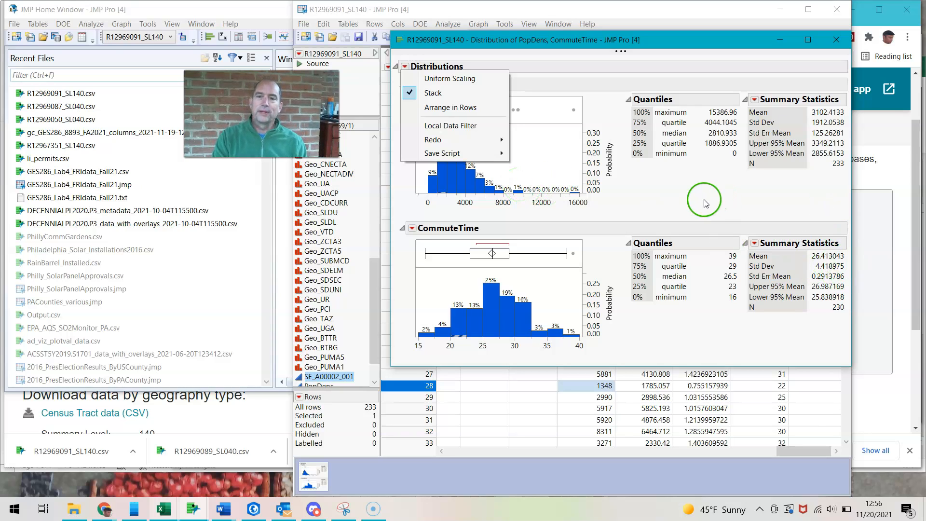
click(674, 207)
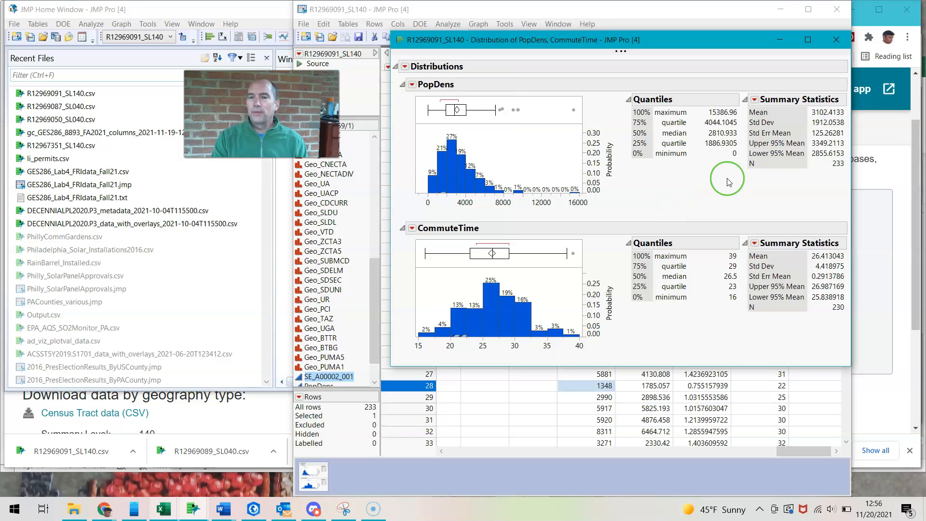
click(755, 100)
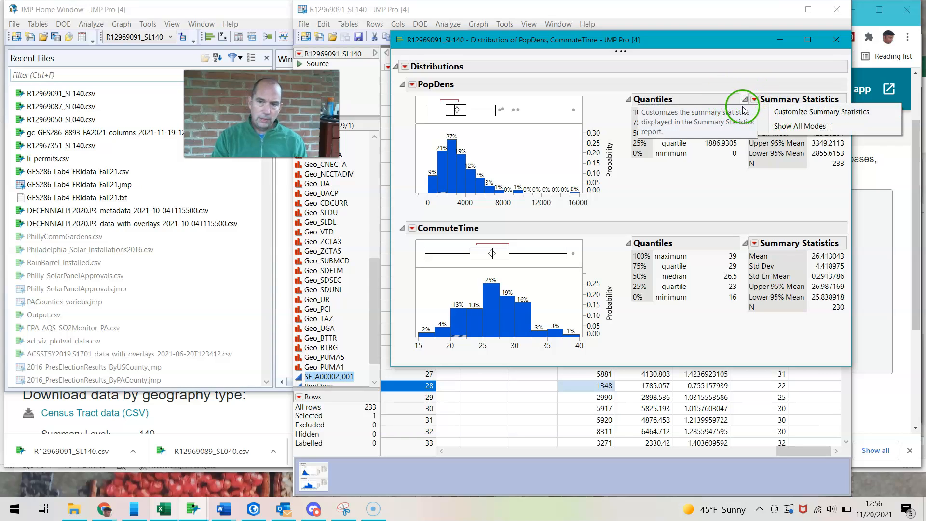
click(755, 101)
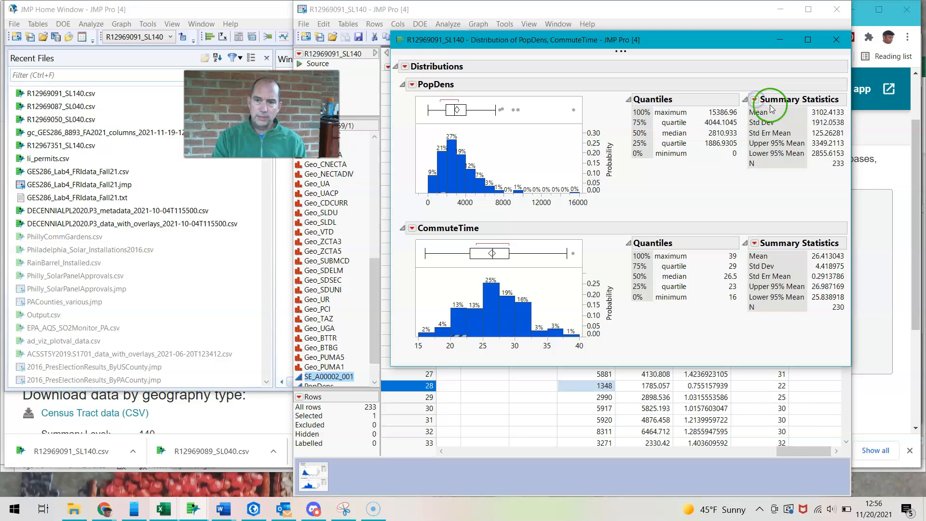
Customize the PopDens summary statistics: add Variance, Minimum, Maximum, Median, Mode, Range and Interquartile Range, and remove Std Err Mean
click(753, 100)
click(764, 113)
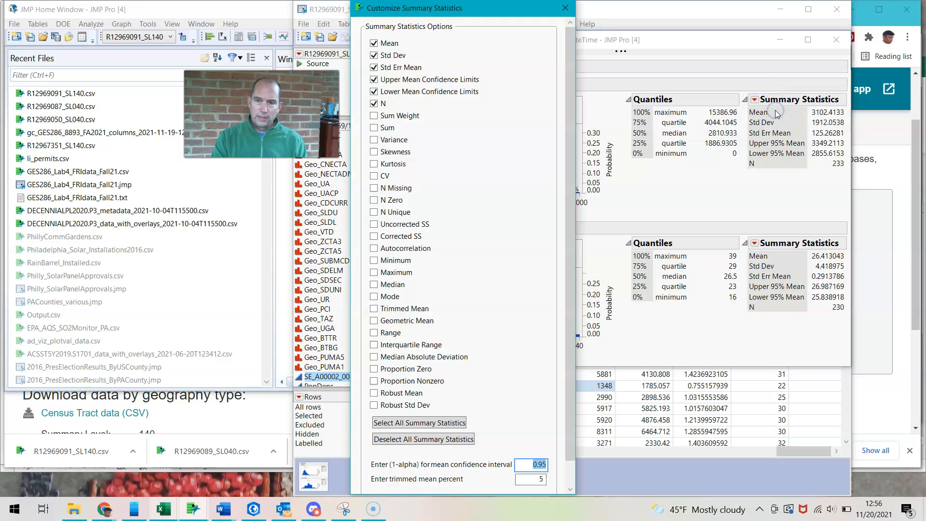
click(374, 141)
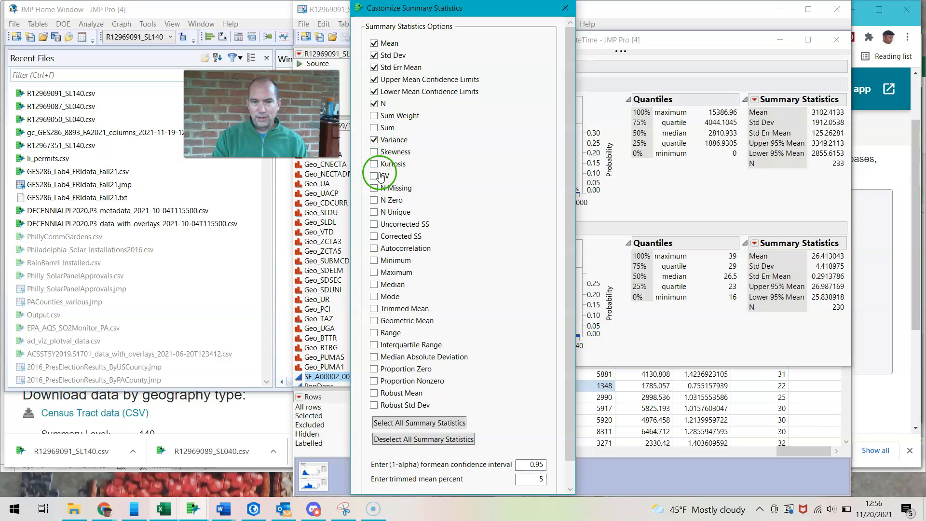
click(379, 261)
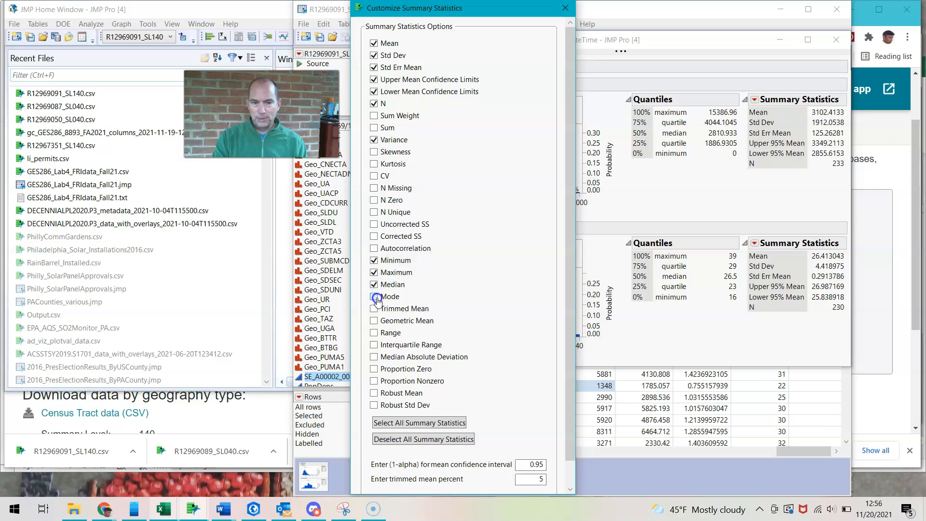
click(376, 331)
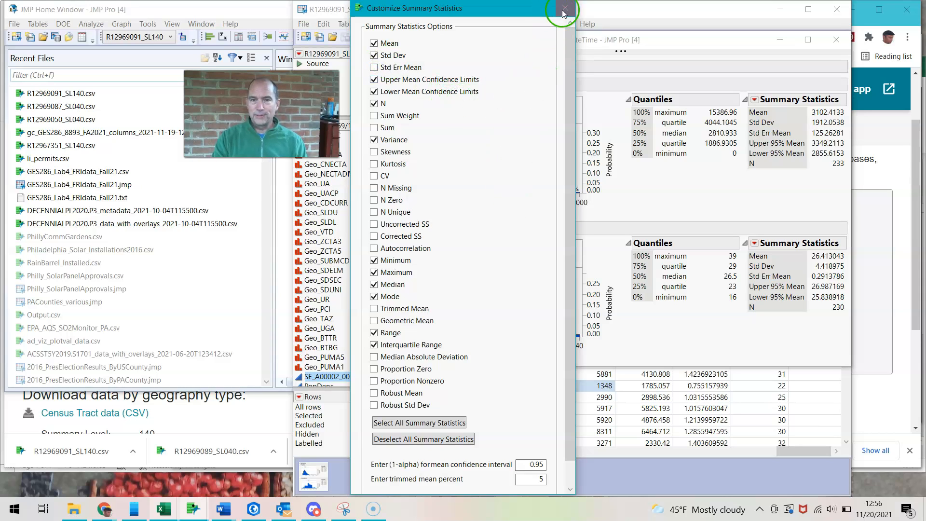
drag(571, 85, 581, 232)
click(457, 481)
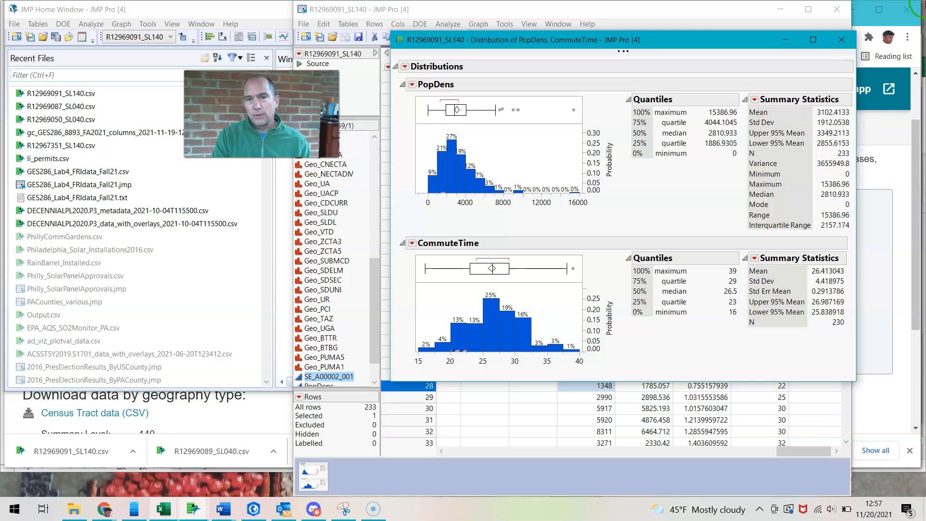
Run a Fit Y by X analysis of the tract data with CommuteTime as the Y response and PopDens as the X factor
mouse_move(527, 51)
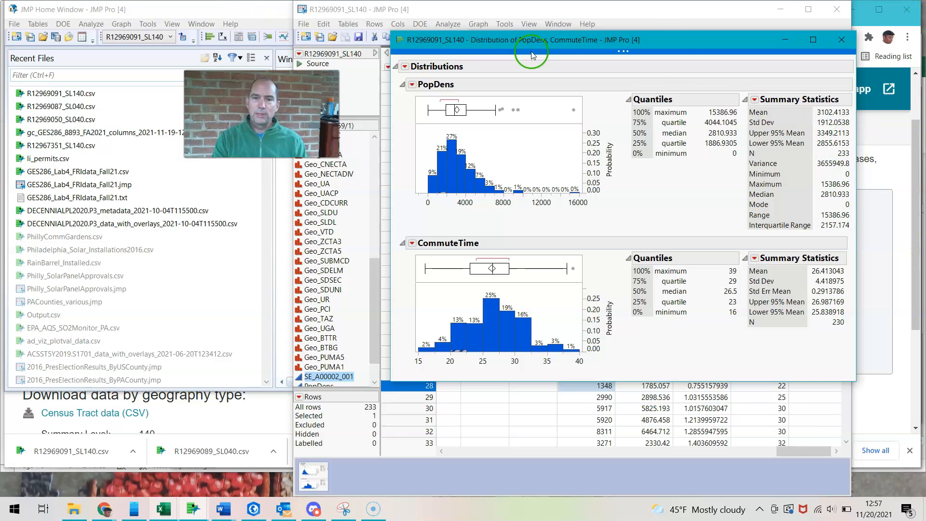
drag(664, 40, 717, 162)
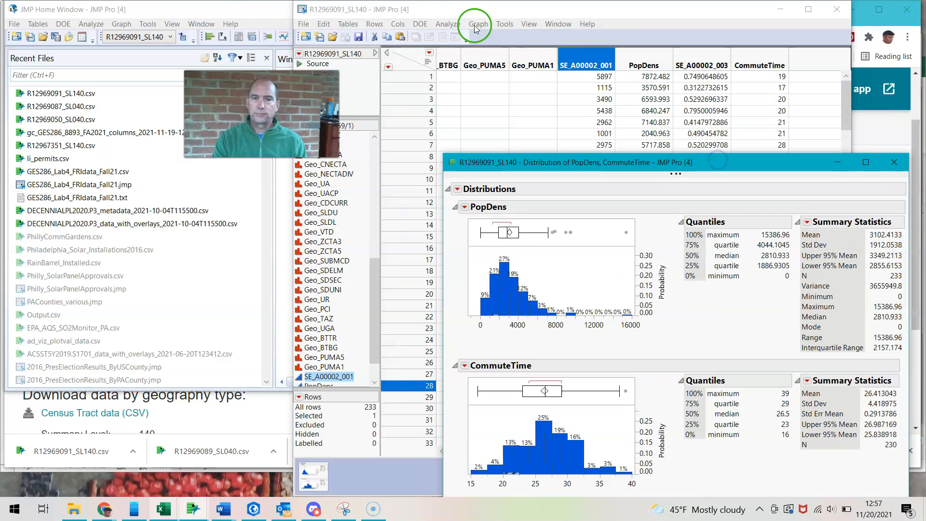
click(442, 25)
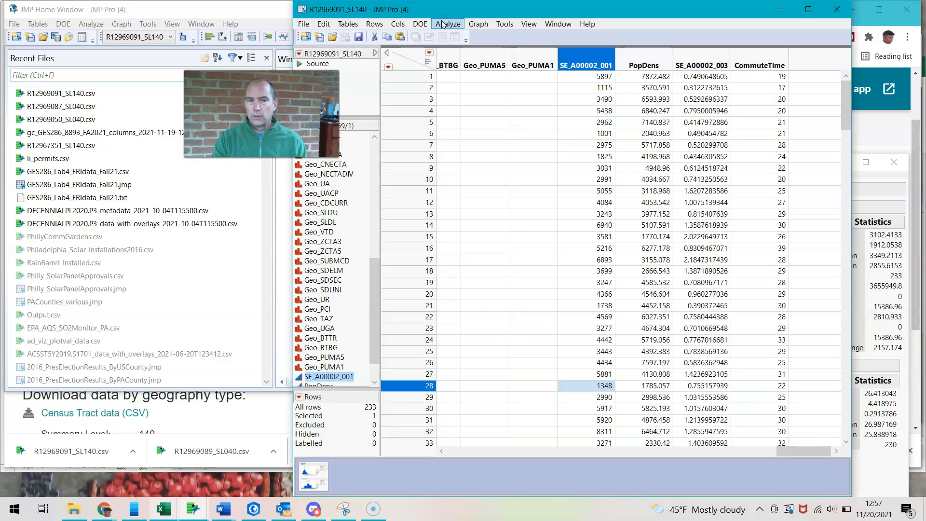
click(442, 24)
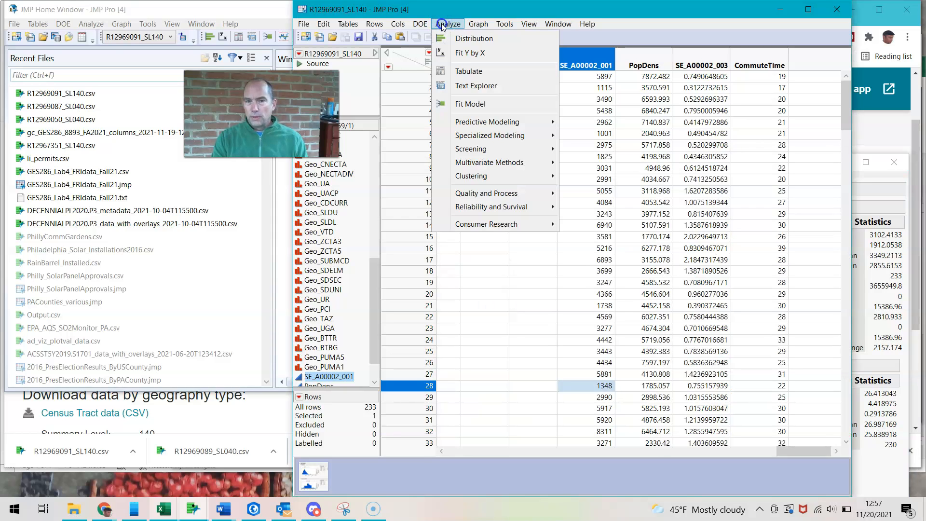
click(462, 52)
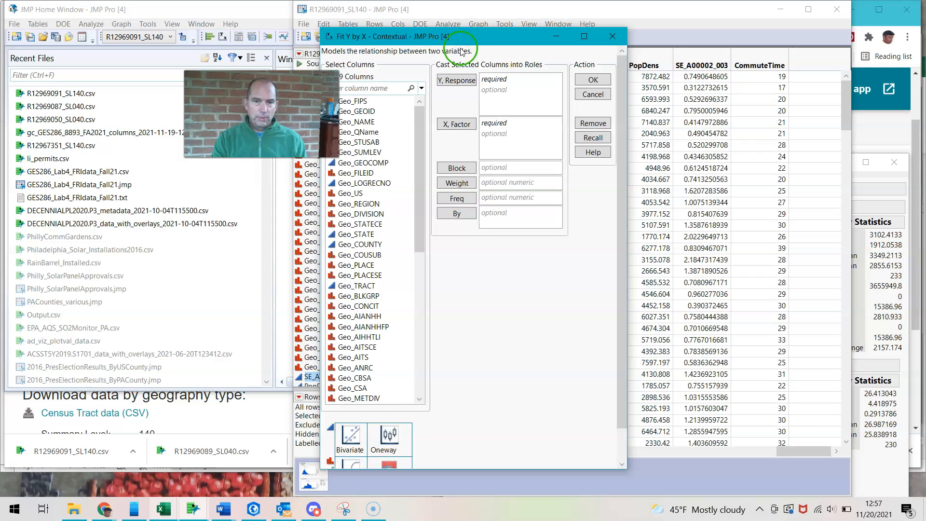
drag(483, 249, 471, 414)
click(416, 387)
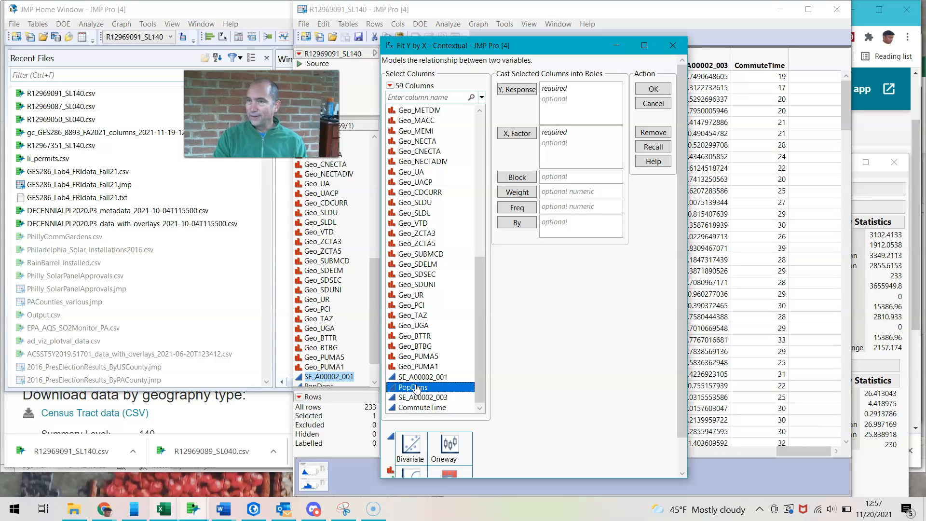
drag(415, 388, 555, 162)
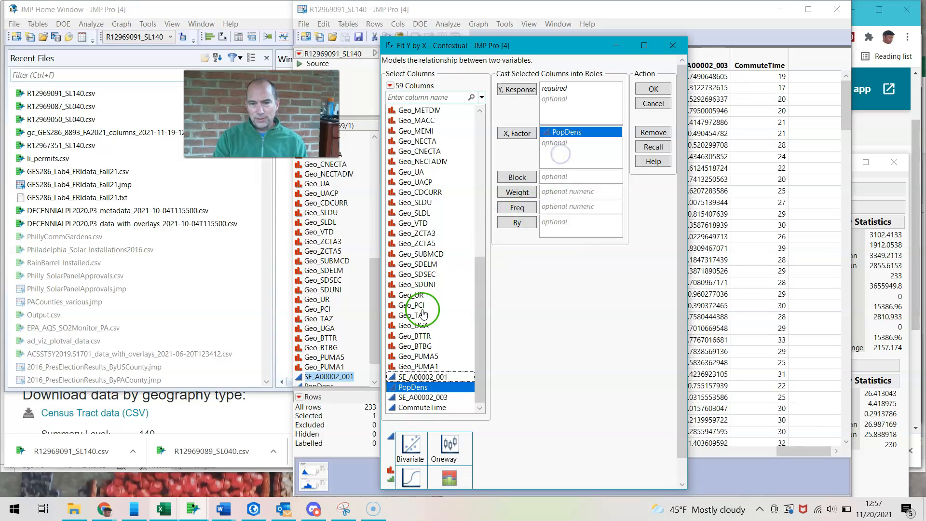
drag(409, 407, 574, 114)
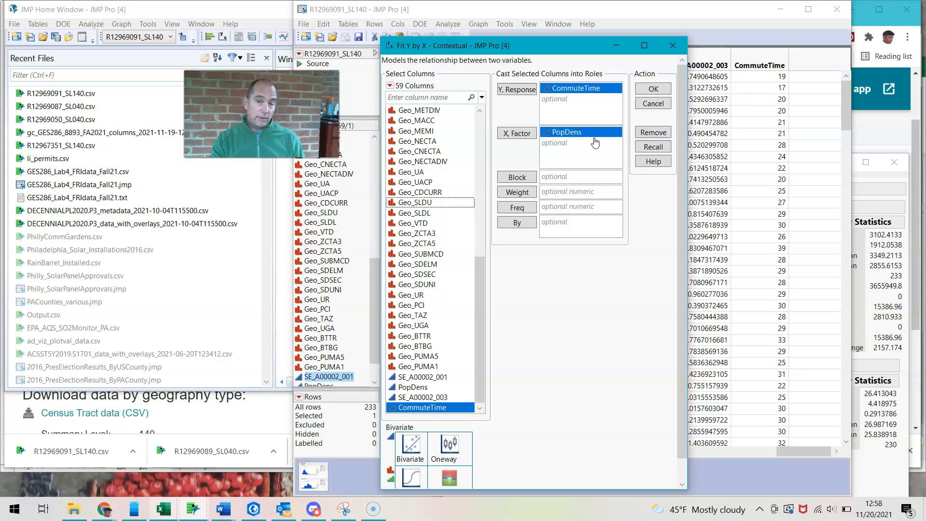
click(661, 90)
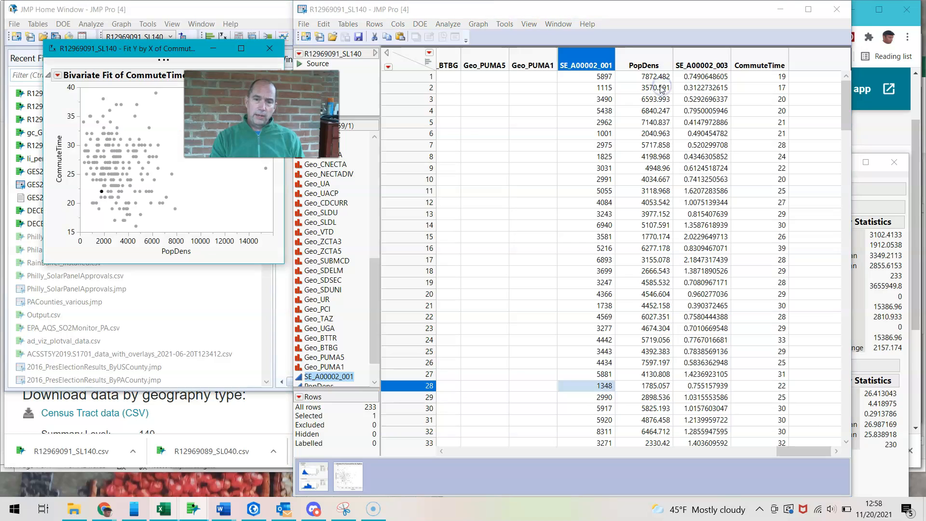
Add a linear fit line to the bivariate plot of CommuteTime by PopDens and arrange the report so its regression results are in view
drag(198, 50, 560, 92)
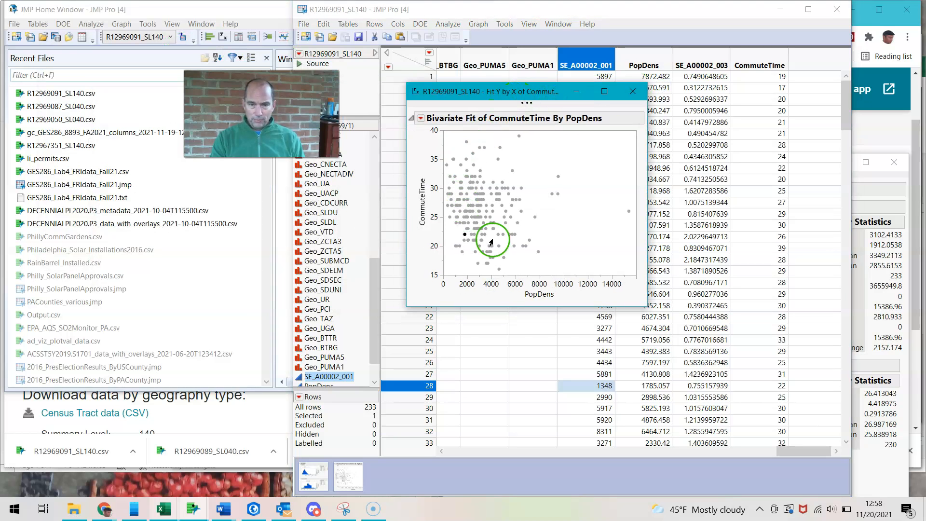
click(420, 119)
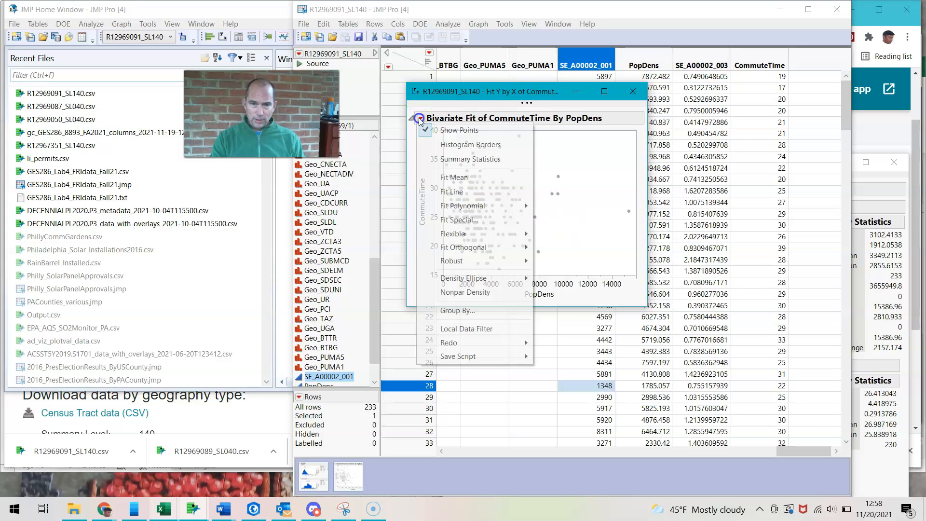
click(462, 192)
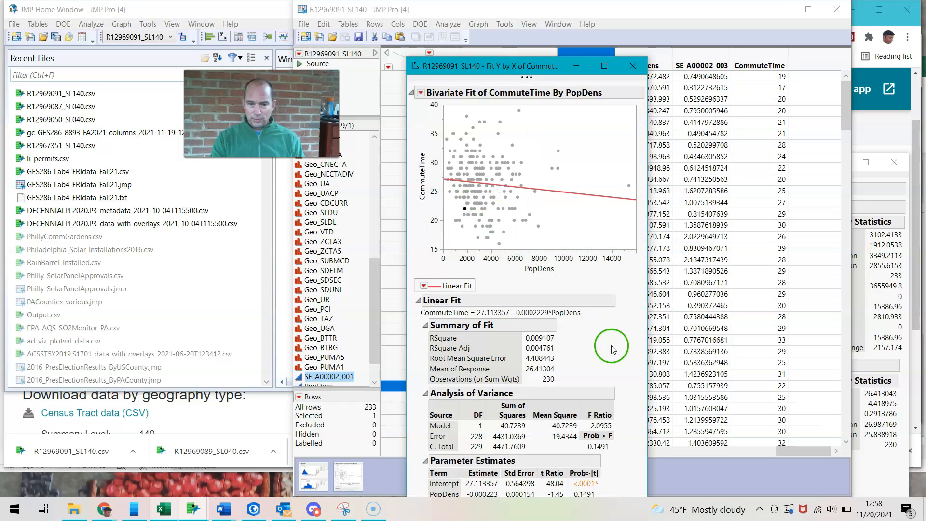
drag(498, 67, 534, 31)
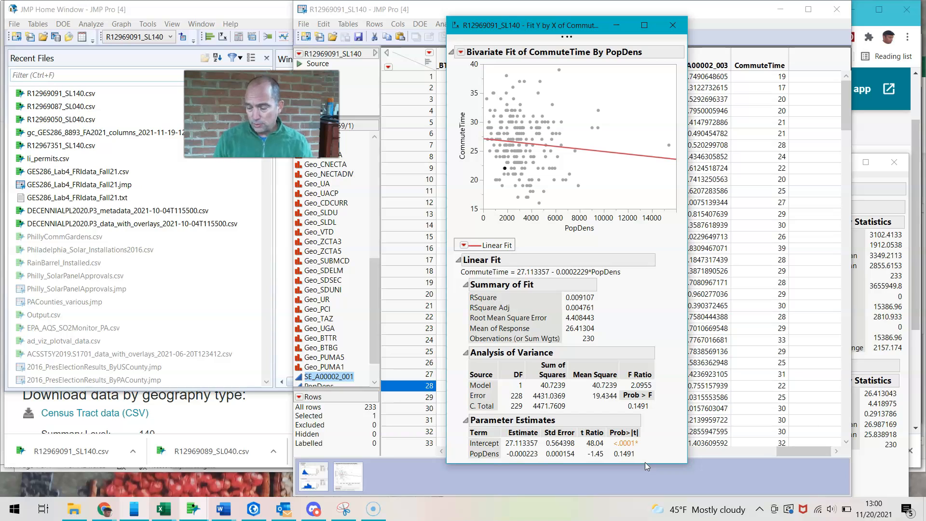
Bring the PopDens and CommuteTime distribution report back into view and examine the CommuteTime box plot
click(384, 504)
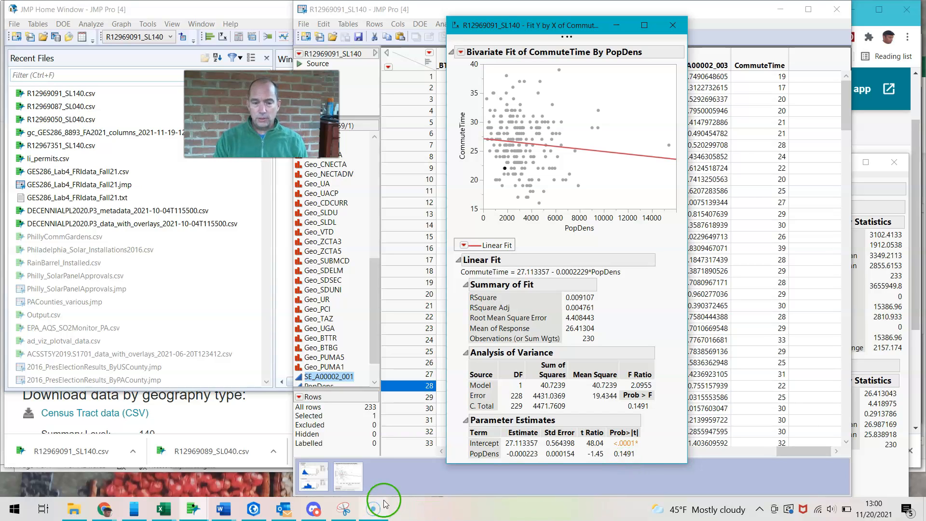
click(304, 476)
click(304, 476)
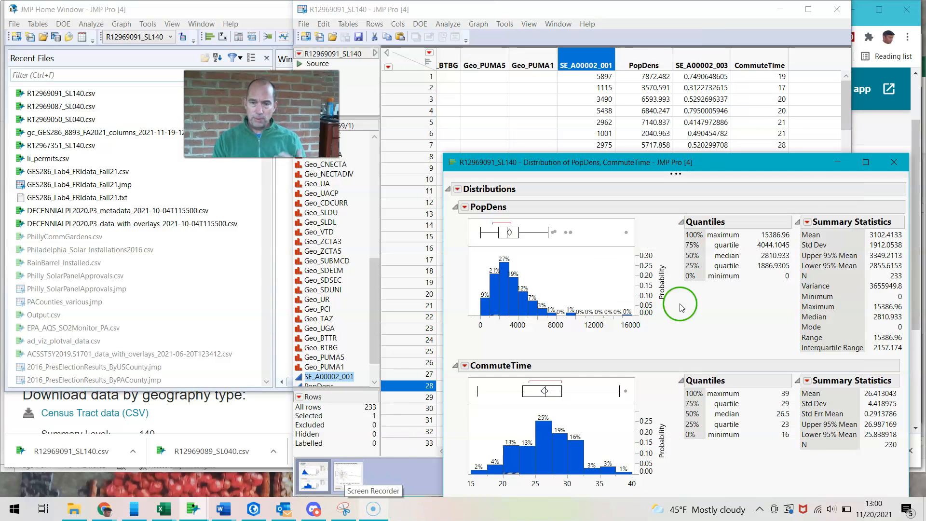
drag(746, 162, 666, 66)
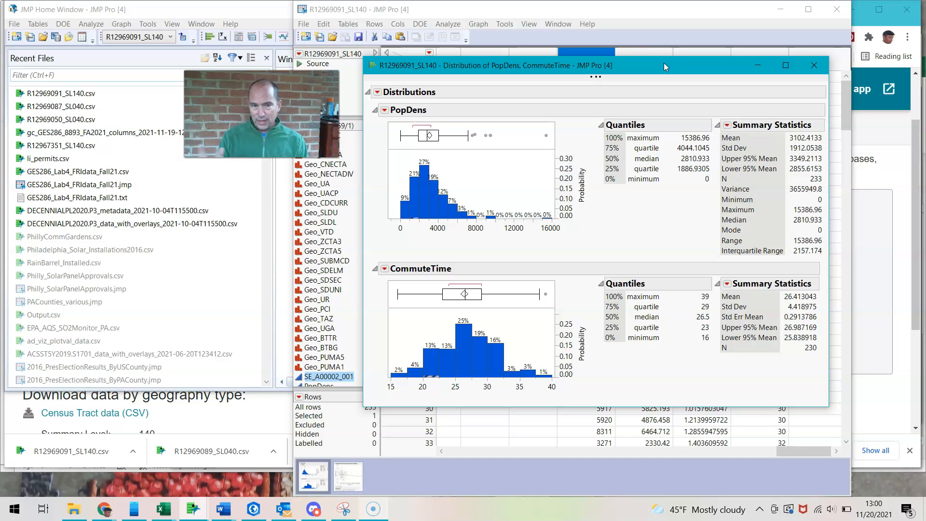
drag(659, 64, 653, 45)
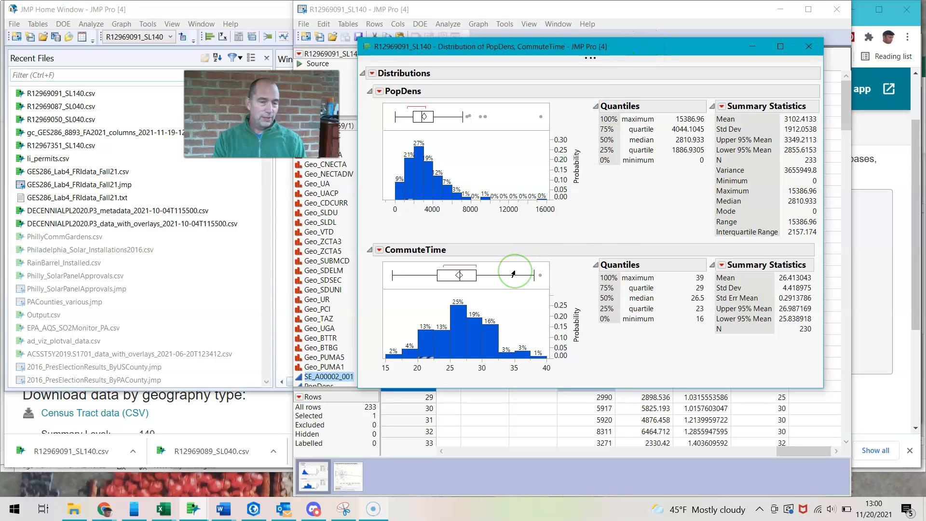
mouse_move(513, 273)
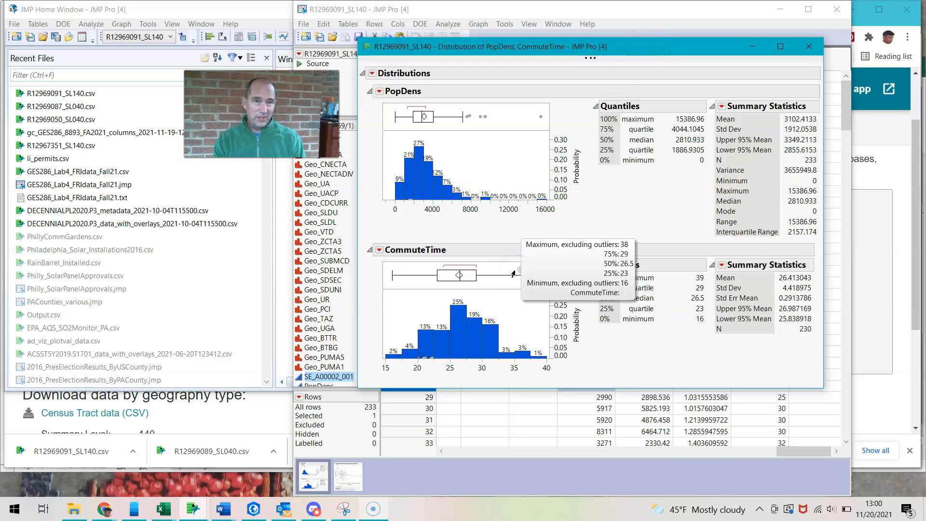